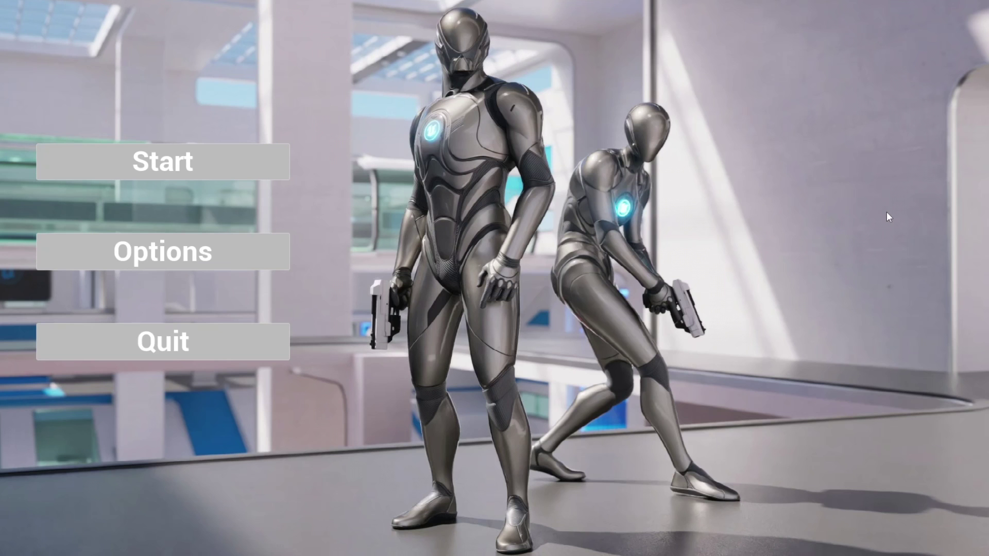
Preview the main menu and choose Start to load the third-person level
left_click(238, 170)
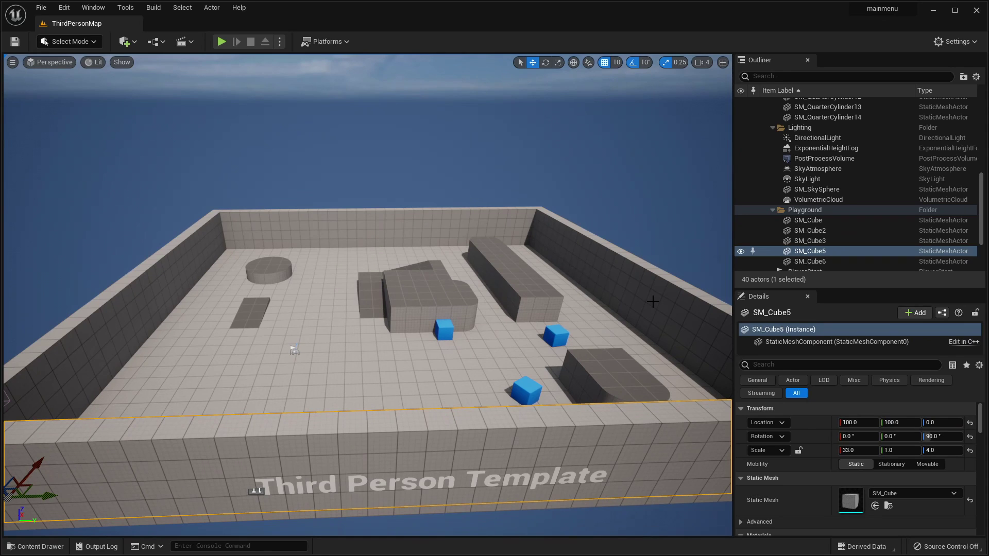
Open Content Browser 1 from the Window menu
left_click(93, 7)
mouse_move(137, 50)
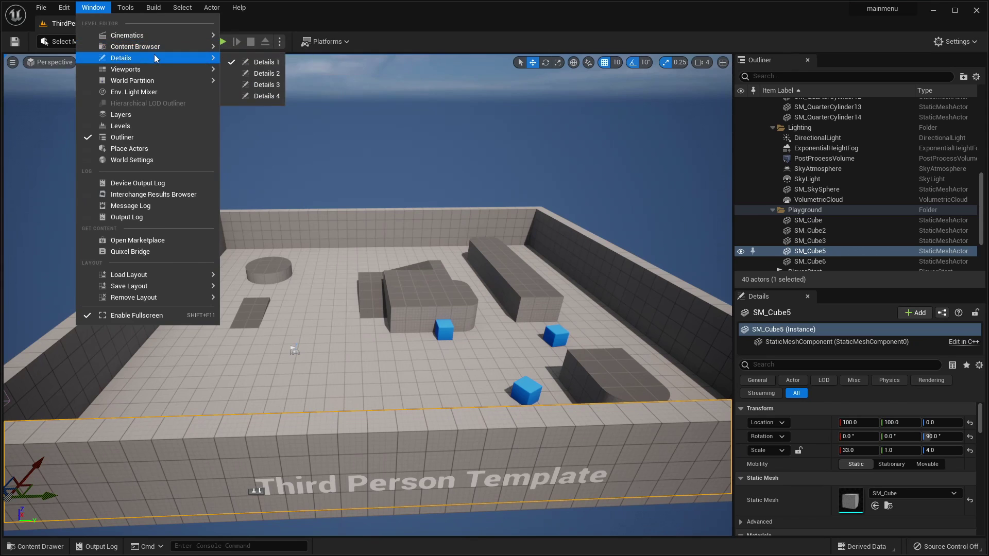
left_click(278, 50)
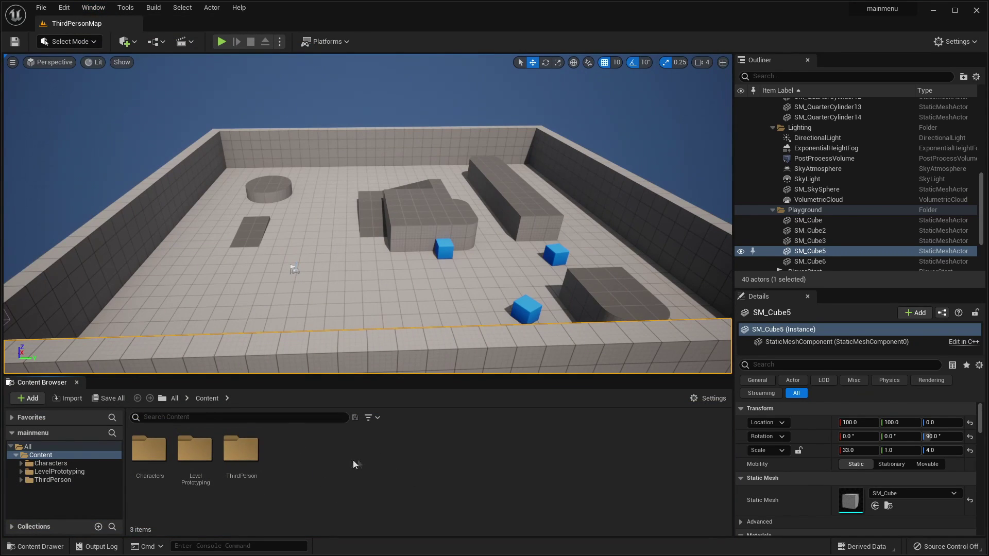
Create a new folder named UI in Content and open it
right_click(314, 464)
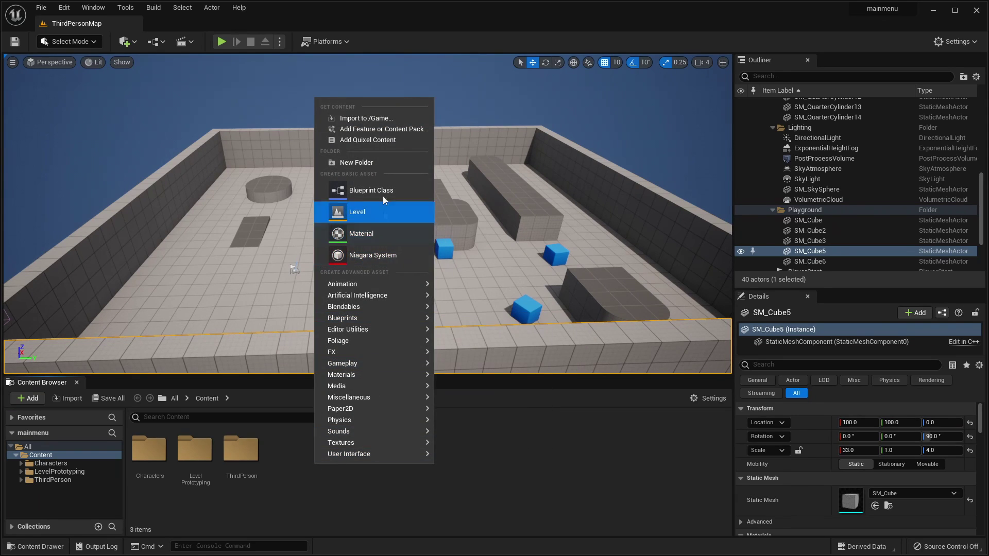
left_click(375, 162)
type("UI")
key("Return")
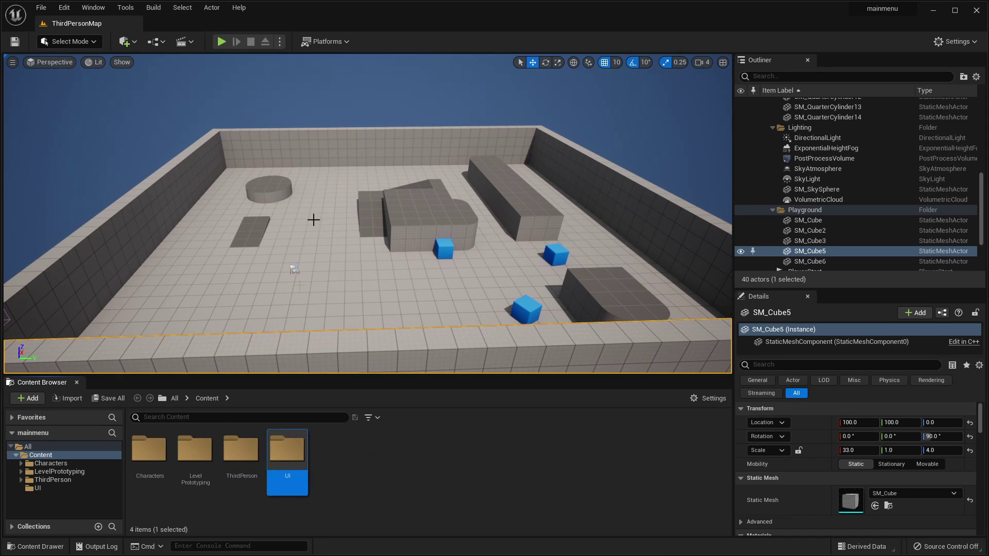
double_click(280, 447)
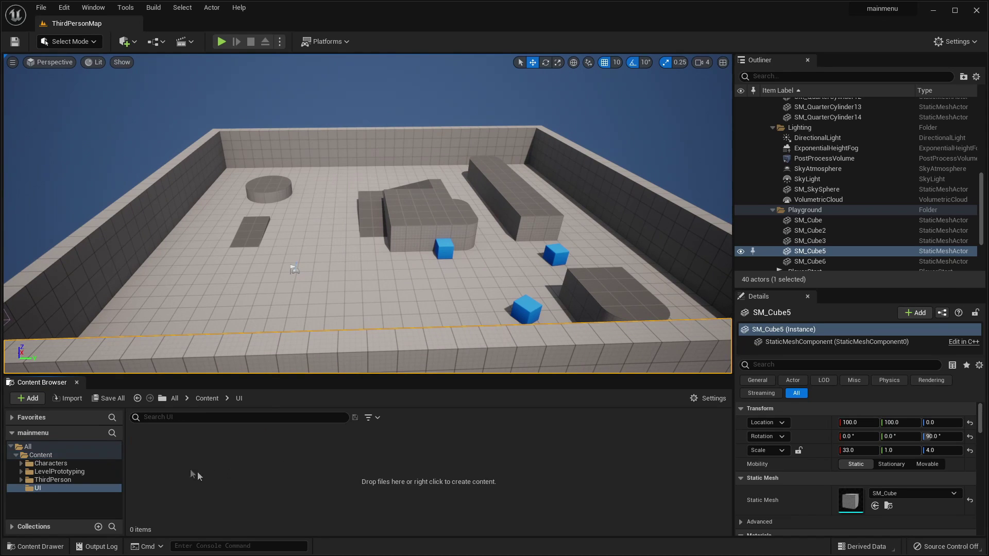
Add a Widget Blueprint based on User Widget named Mainmenu and open it
right_click(173, 460)
mouse_move(224, 446)
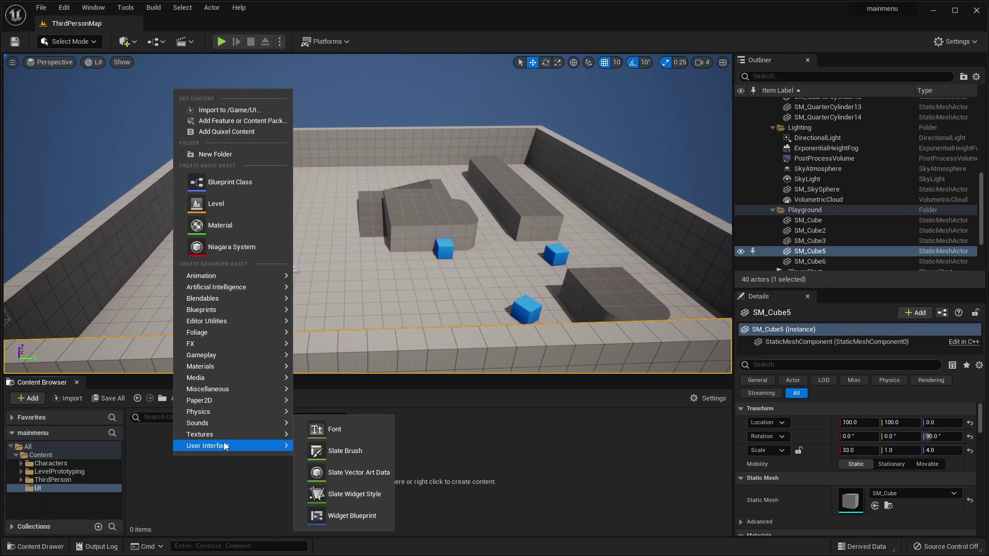
left_click(353, 515)
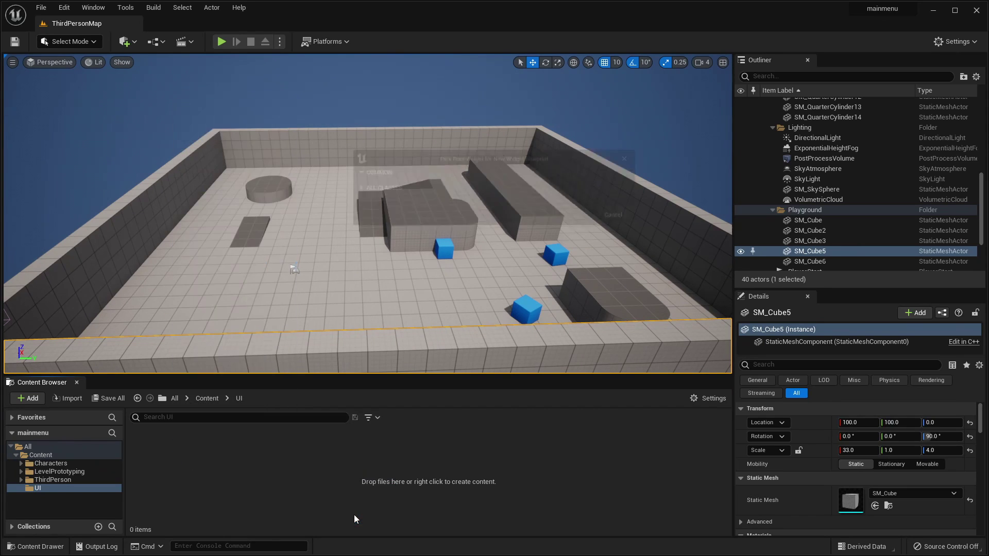
left_click(384, 189)
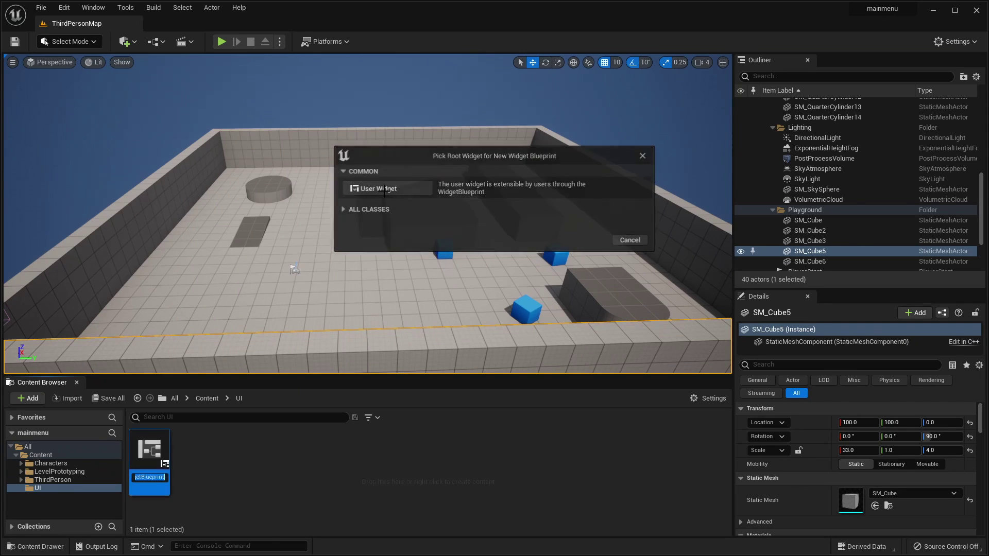
type("mA")
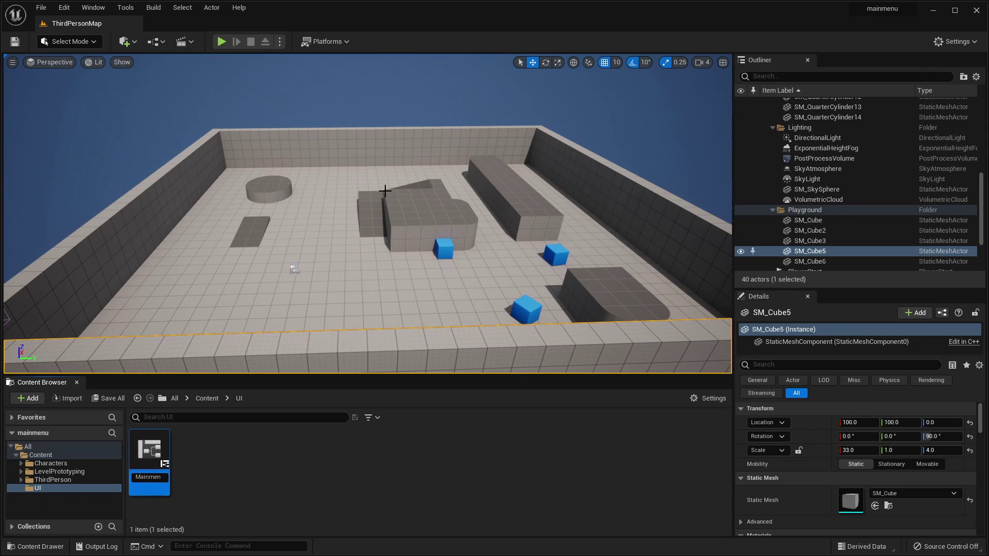
key("Return")
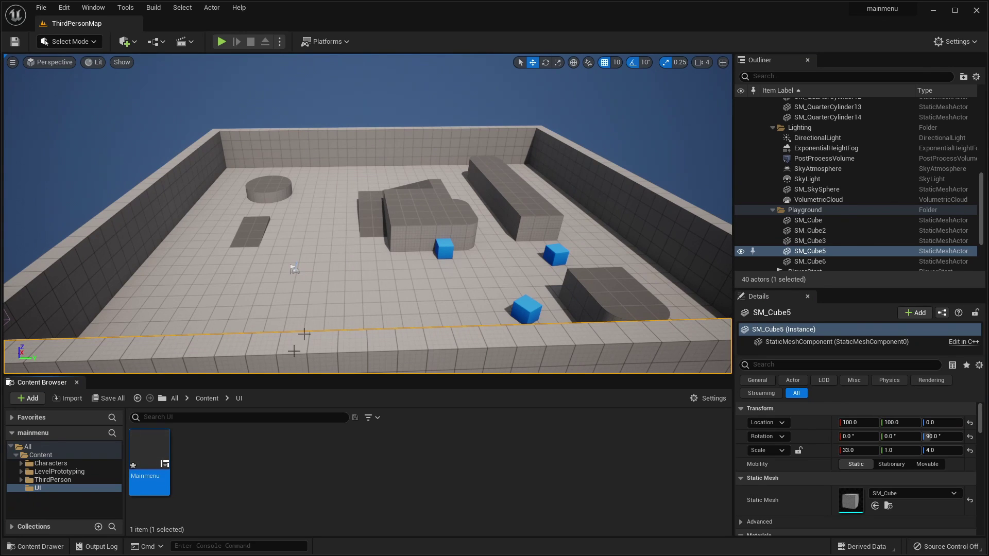
double_click(163, 461)
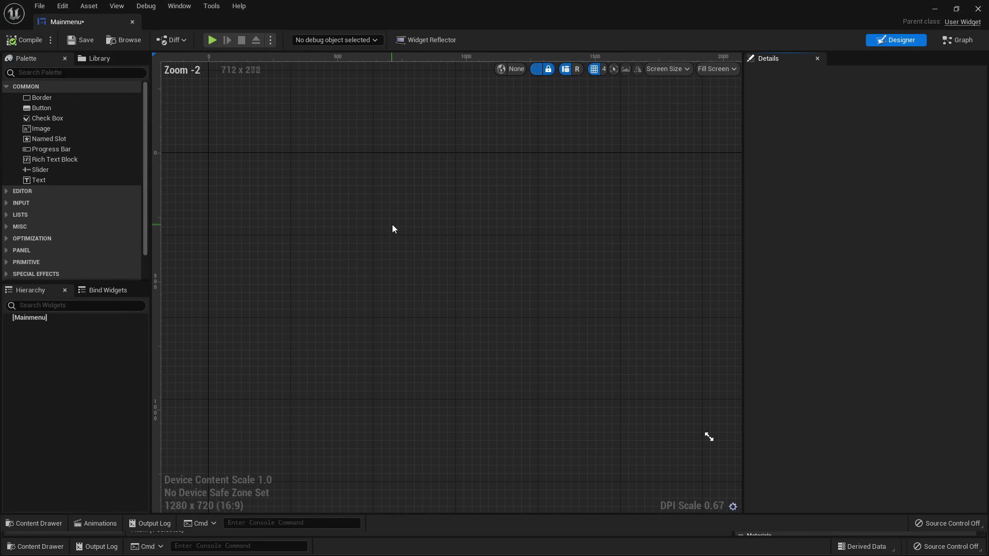
Add a Canvas Panel from the Palette as the root of Mainmenu
scroll(388, 224, "down", 8)
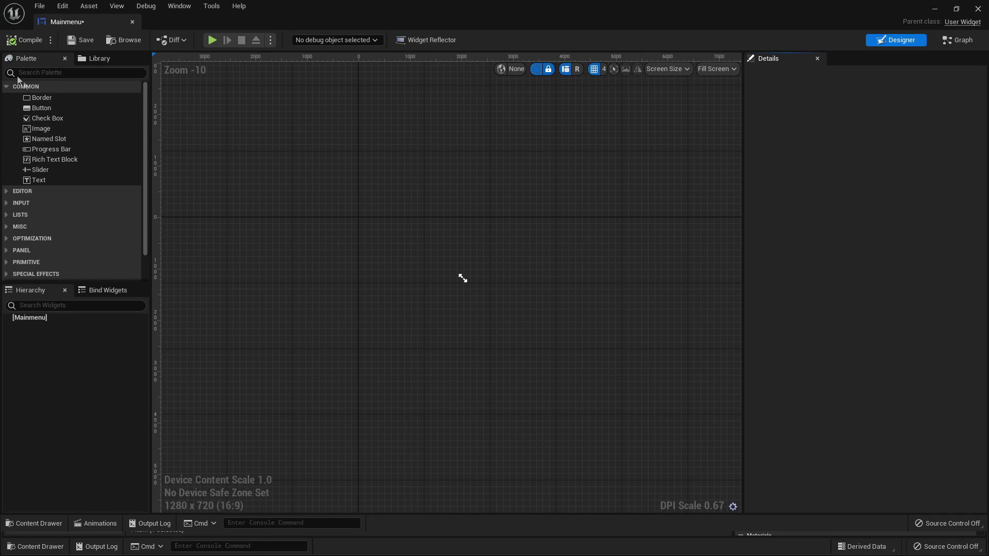
left_click(40, 73)
type("can")
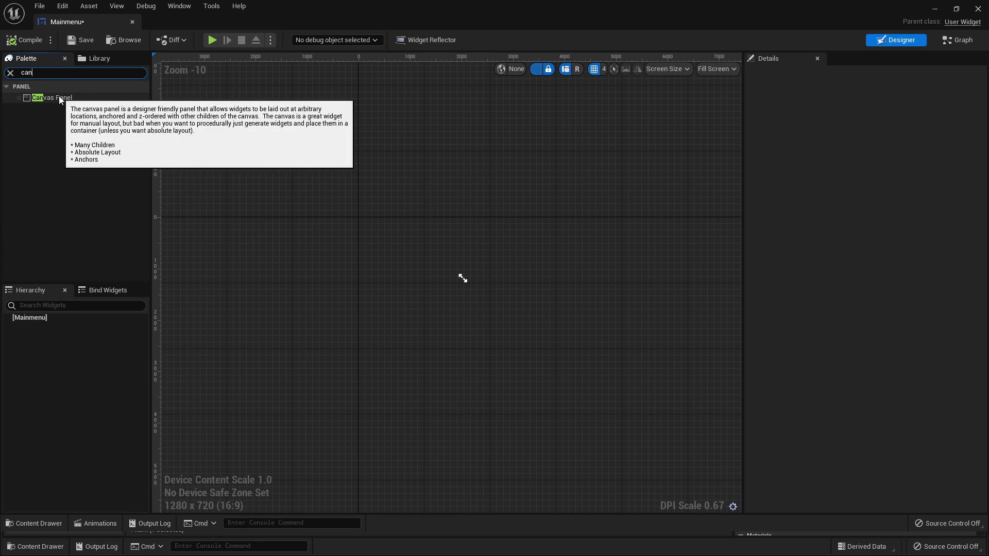
left_click_drag(61, 95, 52, 323)
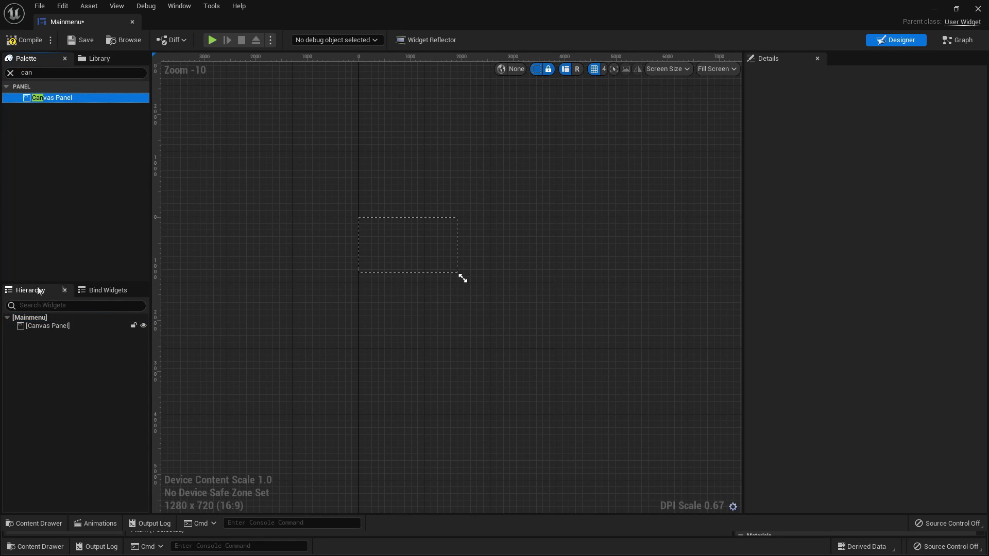
Place a Vertical Box on the canvas and anchor it to the centre
scroll(410, 226, "up", 6)
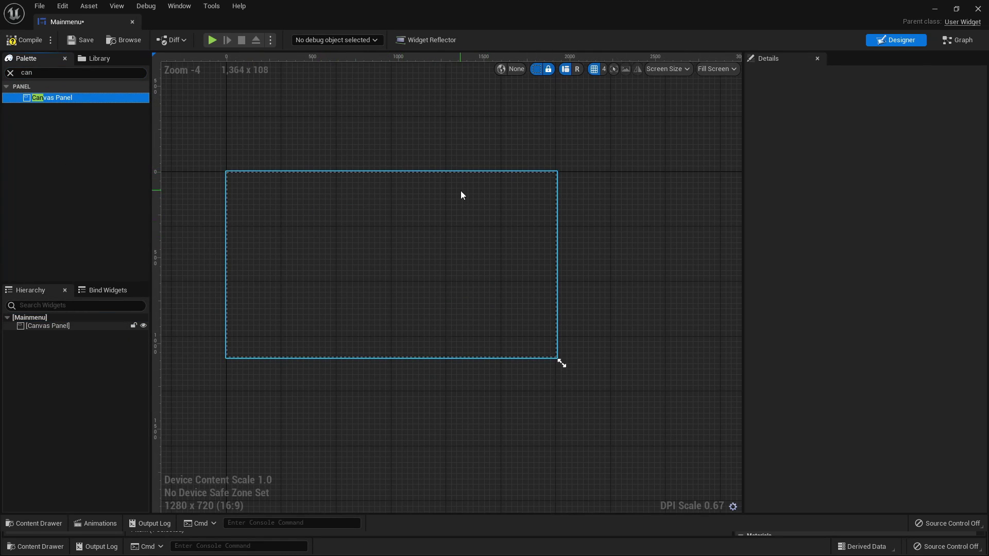
left_click(42, 73)
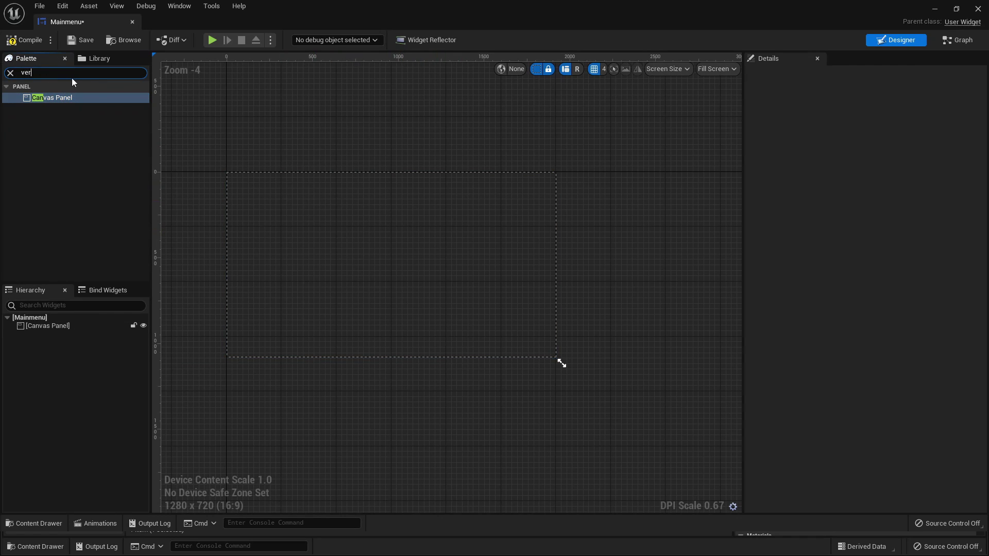
type("ver")
left_click_drag(49, 107, 438, 326)
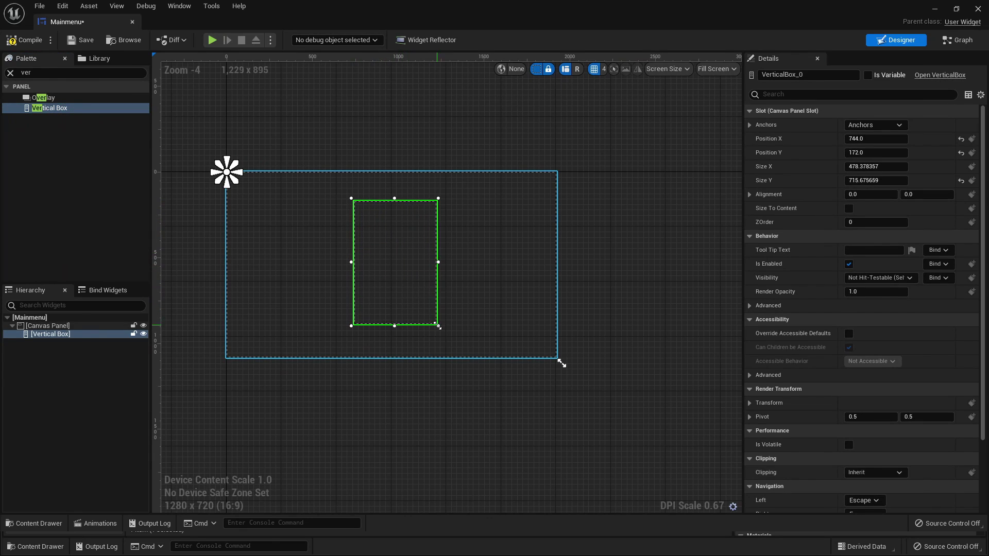
left_click(876, 126)
left_click(899, 189)
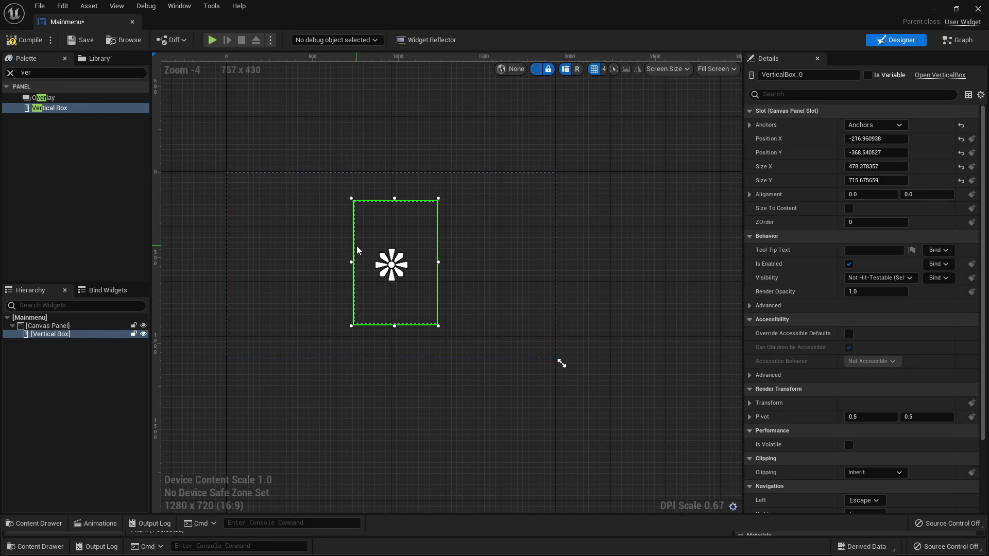
scroll(360, 250, "up", 2)
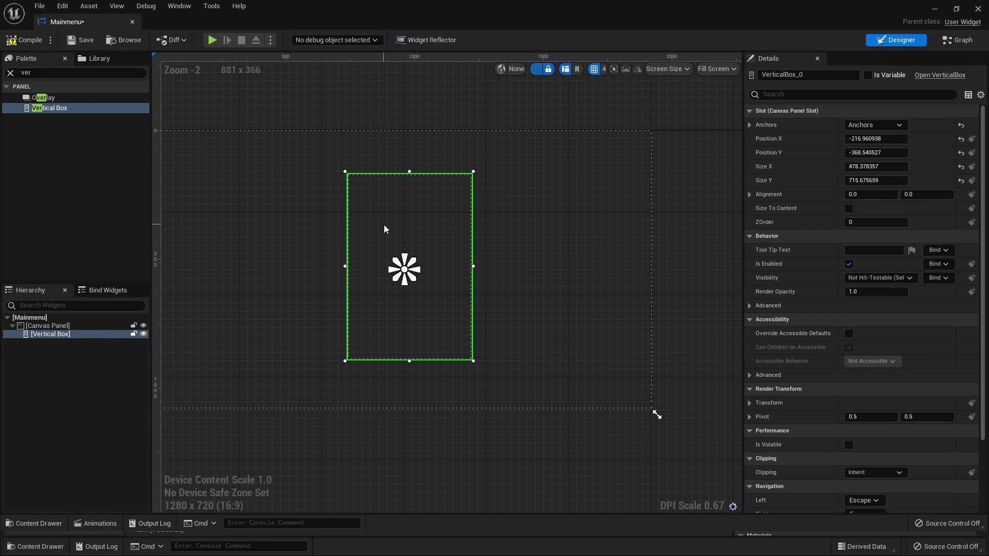
left_click(25, 73)
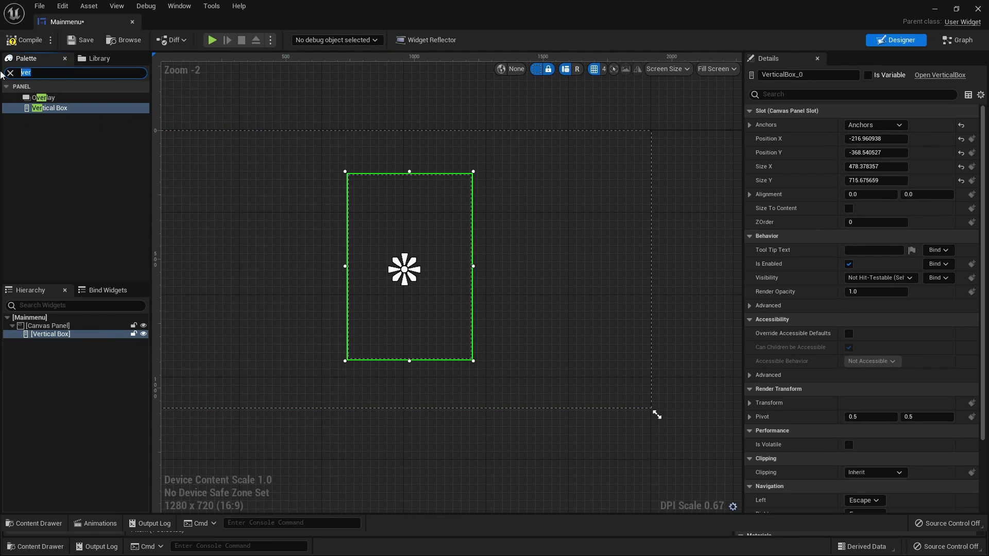
Drag three Button widgets from the Palette into the Vertical Box
type("but")
left_click(41, 98)
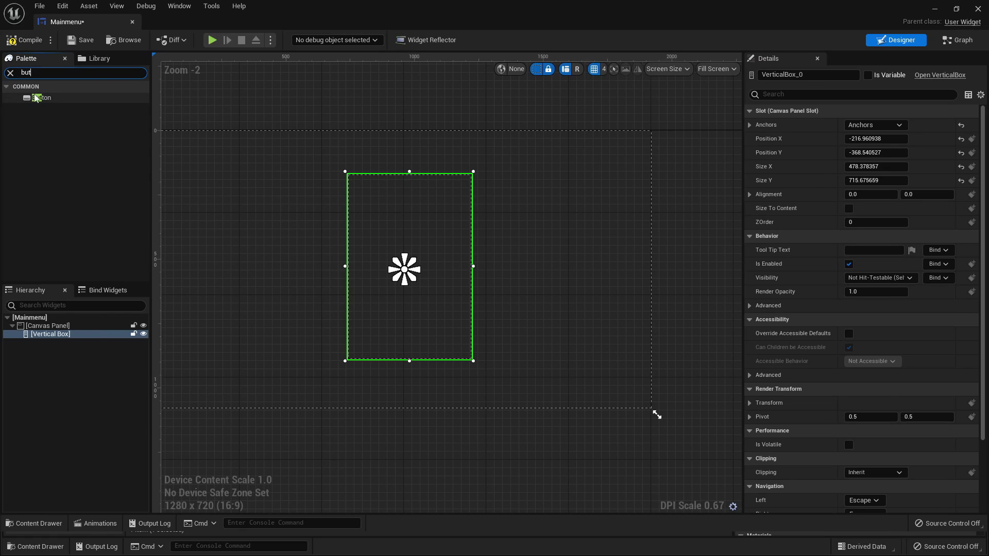
left_click_drag(42, 98, 67, 338)
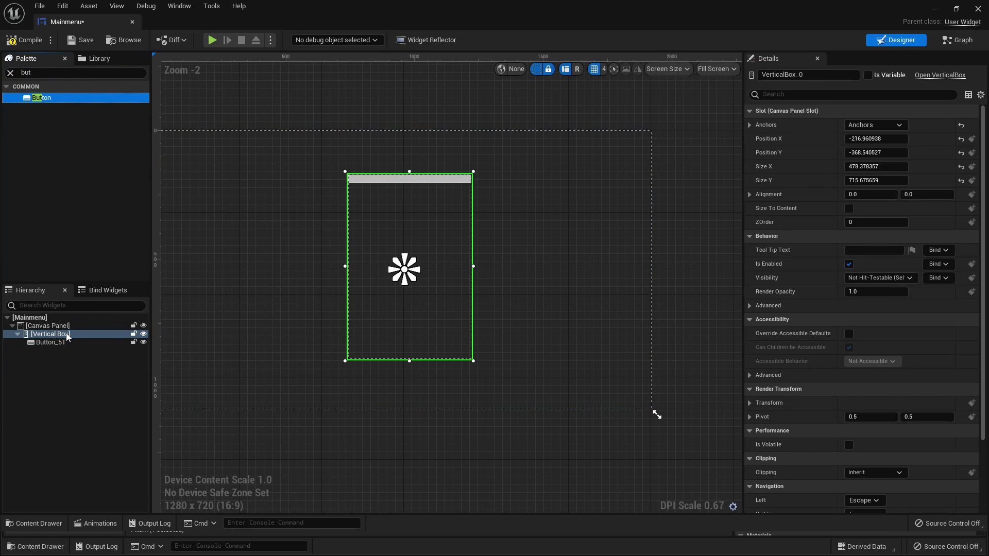
left_click_drag(28, 98, 58, 336)
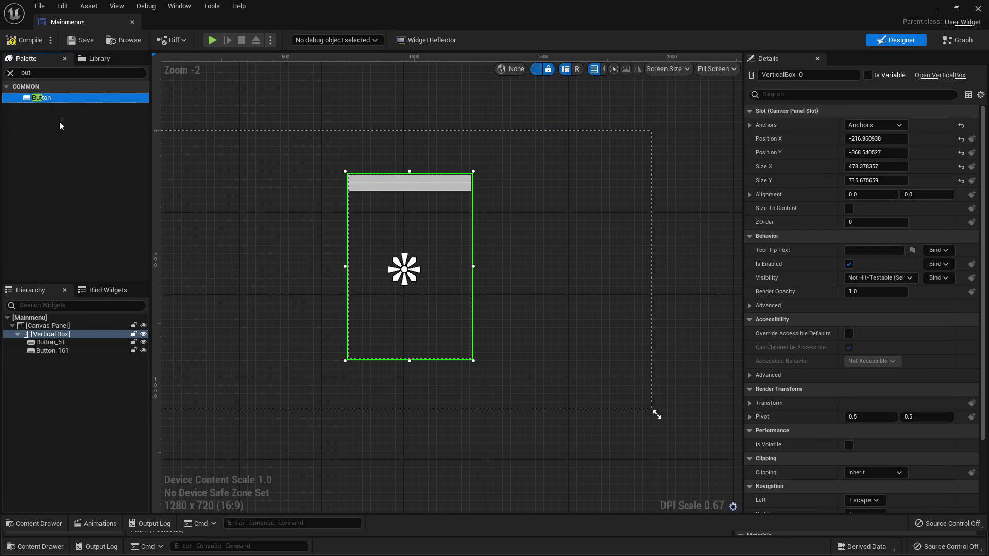
left_click_drag(59, 102, 56, 337)
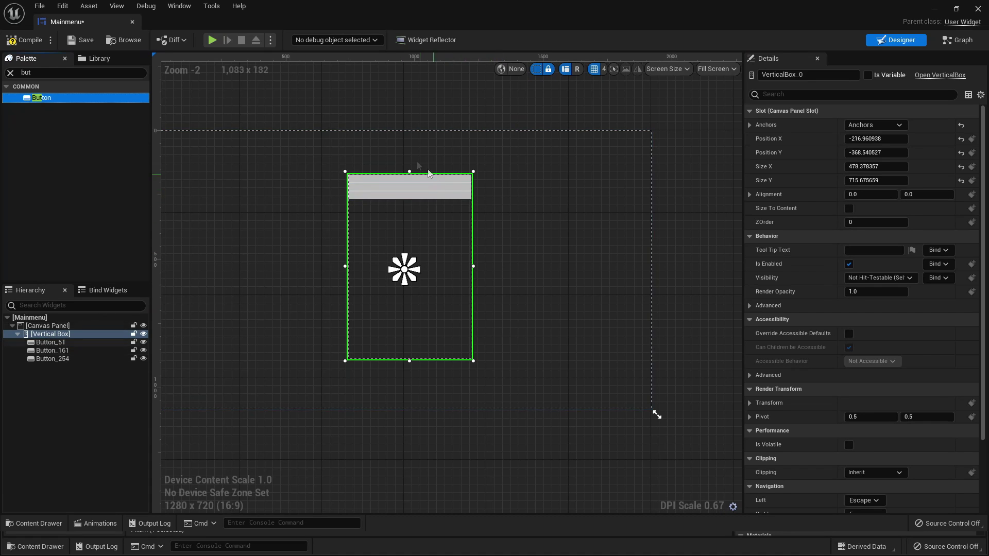
scroll(409, 177, "up", 4)
scroll(402, 191, "down", 2)
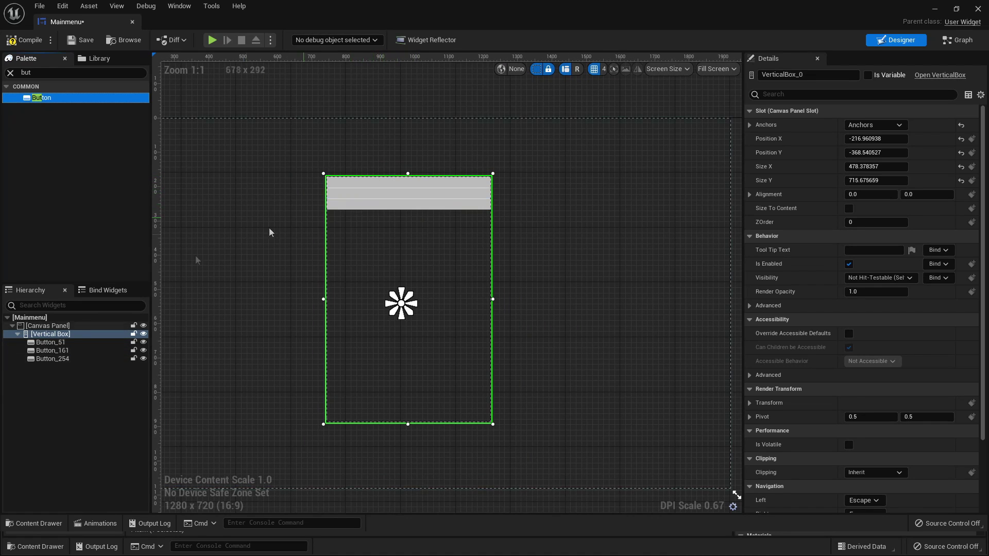
Give the first button, Button_51, 100 top and bottom slot padding
left_click(56, 343)
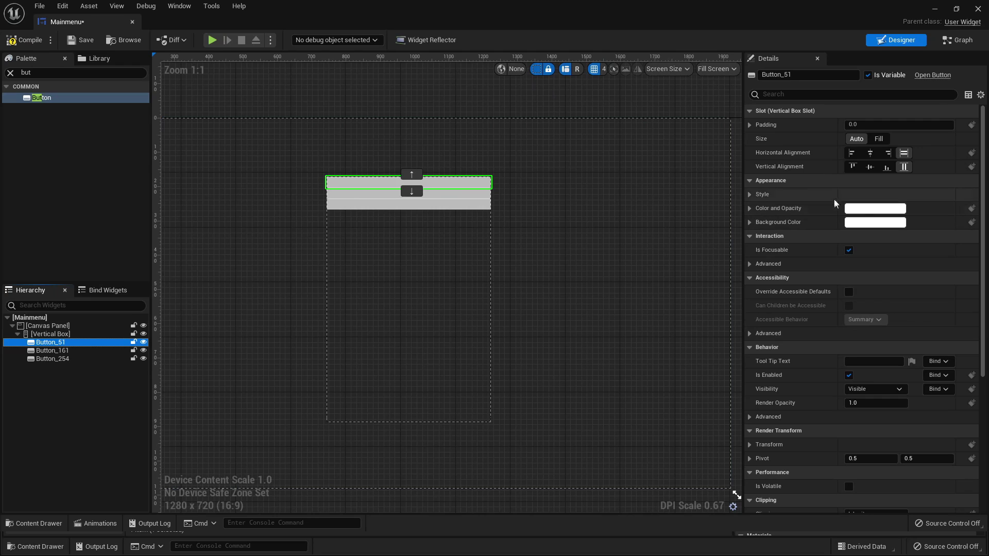
left_click(750, 125)
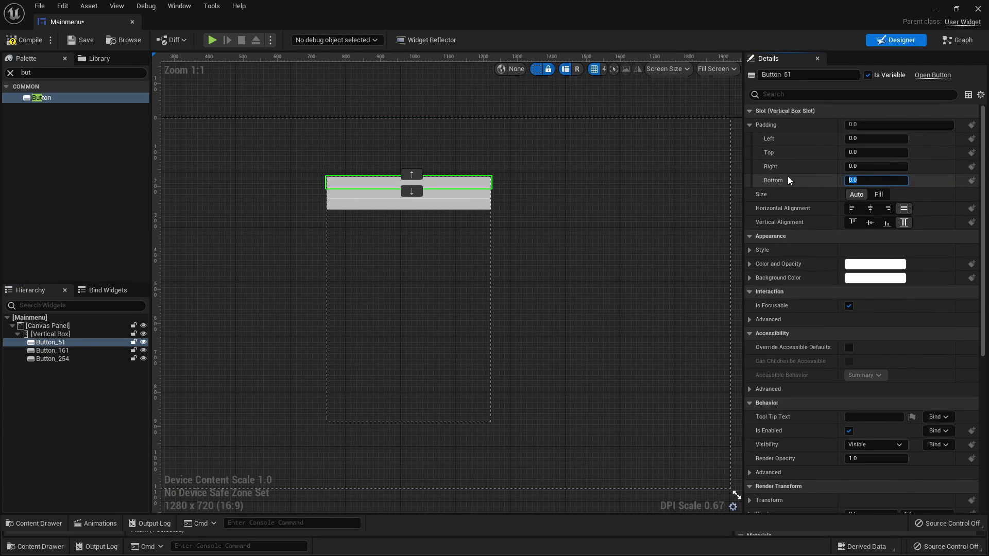
key("Return")
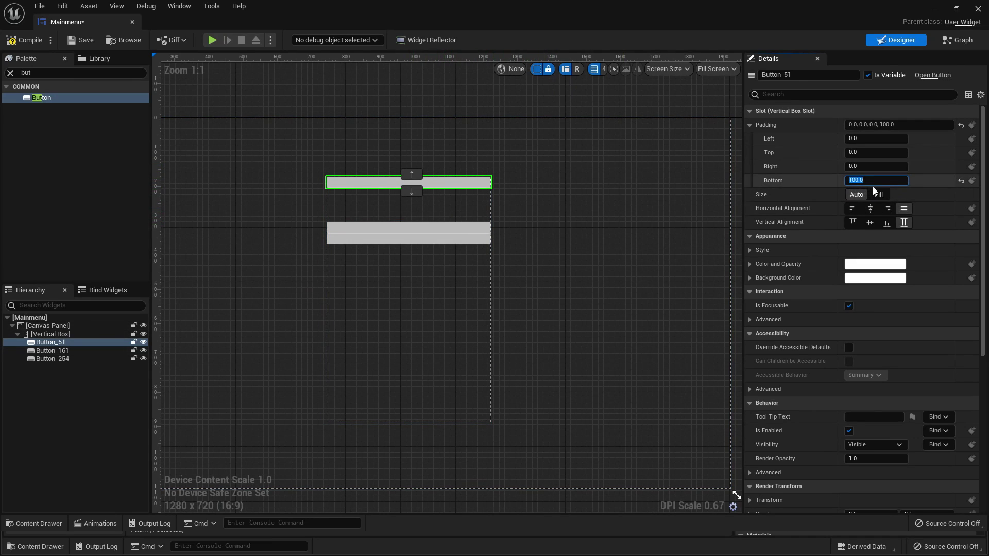
left_click(874, 153)
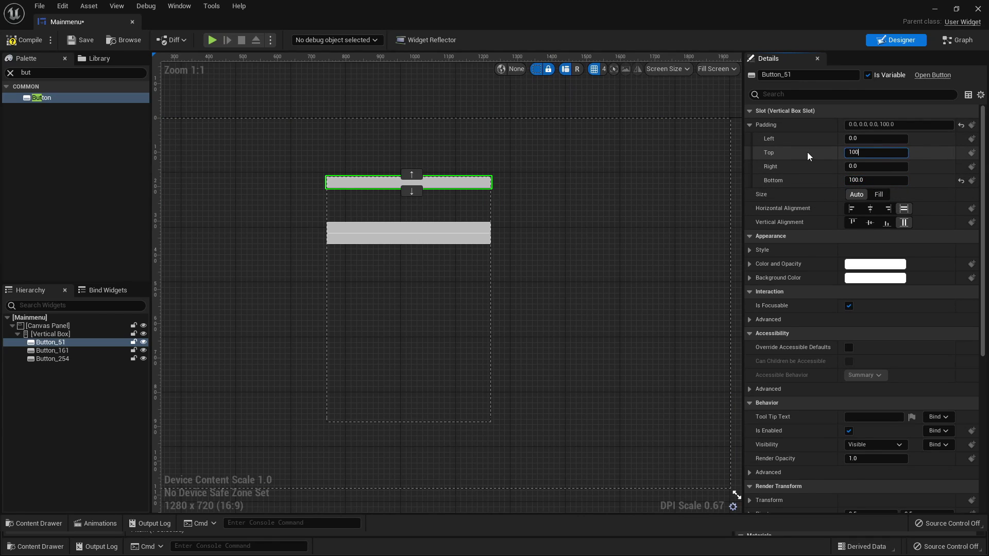
type("100")
key("Return")
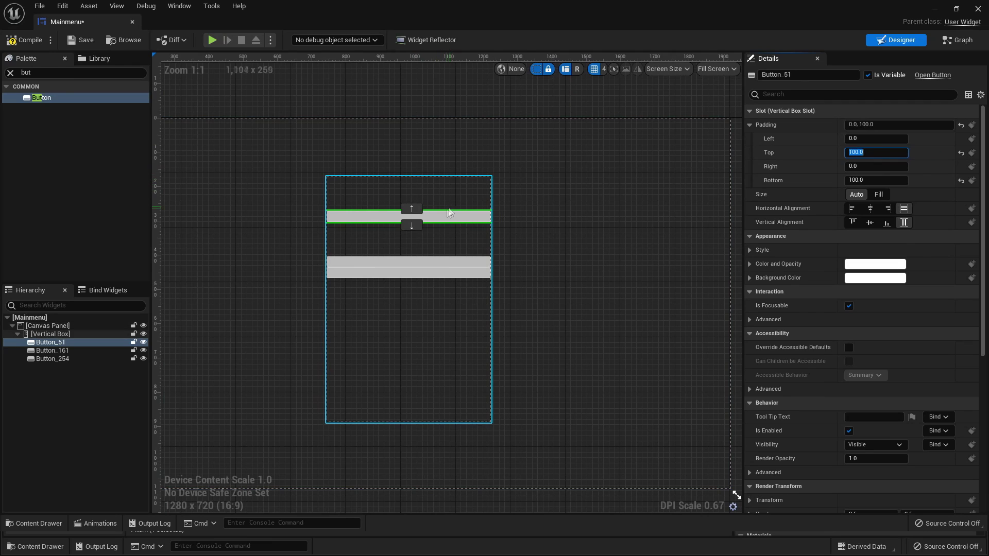
Set the second button, Button_161, to 100 bottom slot padding
left_click(470, 266)
left_click(875, 180)
left_click_drag(876, 181, 779, 175)
type("100")
key("Return")
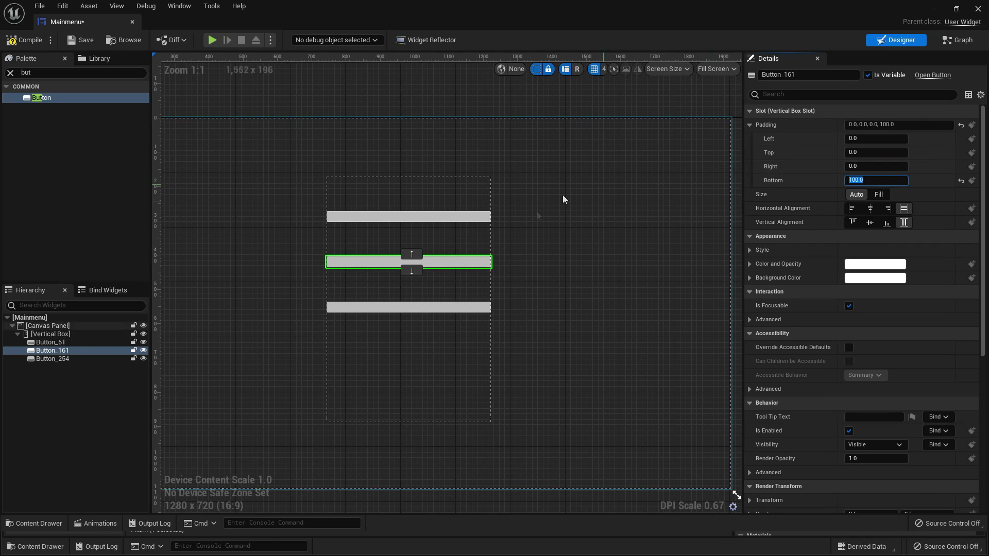
left_click(425, 309)
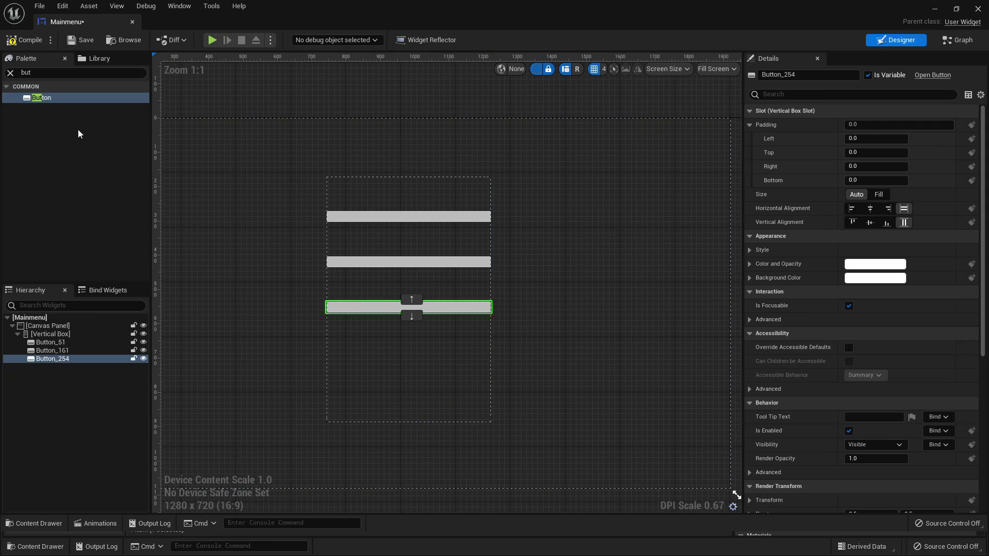
left_click(51, 71)
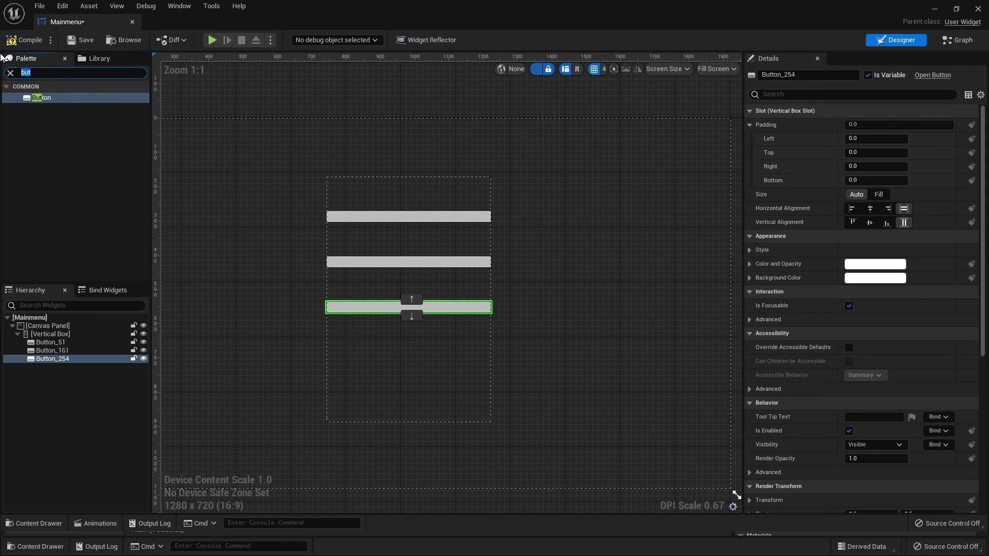
Drag a Text widget into each of the three buttons
type("tex")
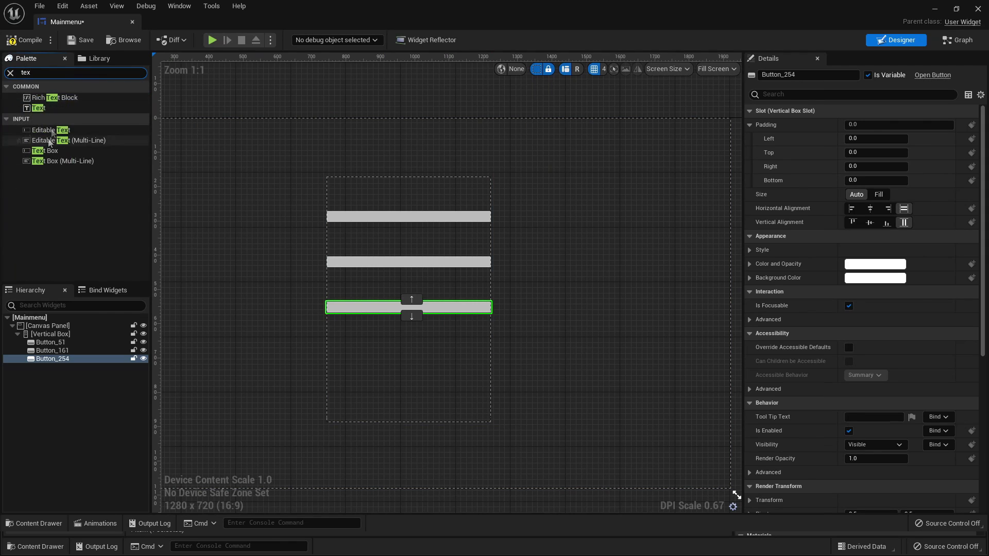
left_click(40, 109)
left_click_drag(40, 109, 410, 221)
left_click_drag(51, 110, 410, 269)
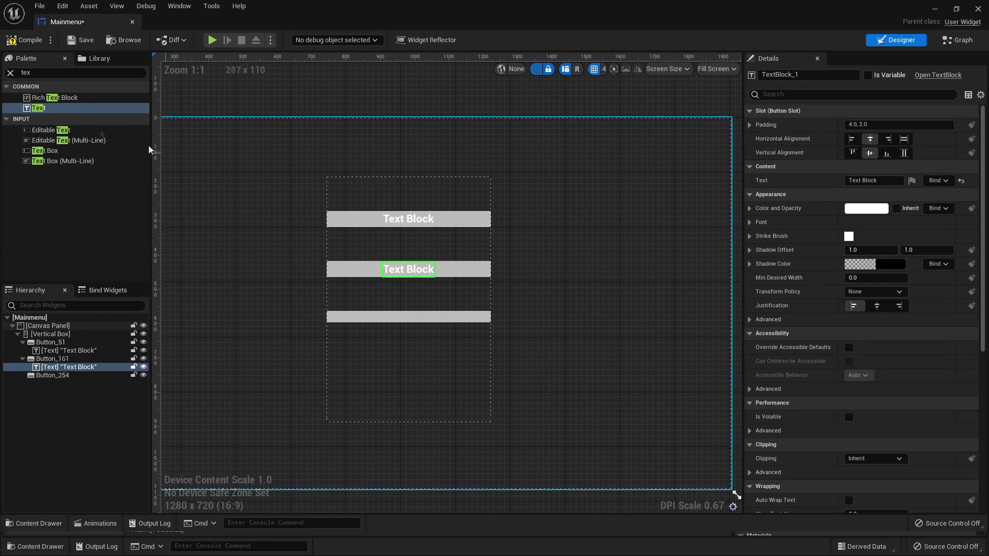
left_click_drag(53, 110, 393, 320)
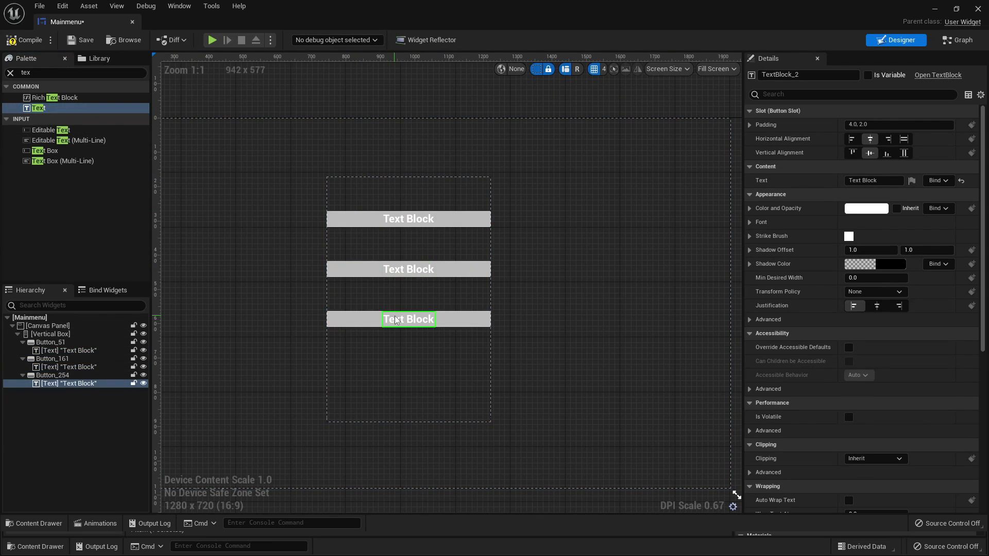
left_click(408, 219)
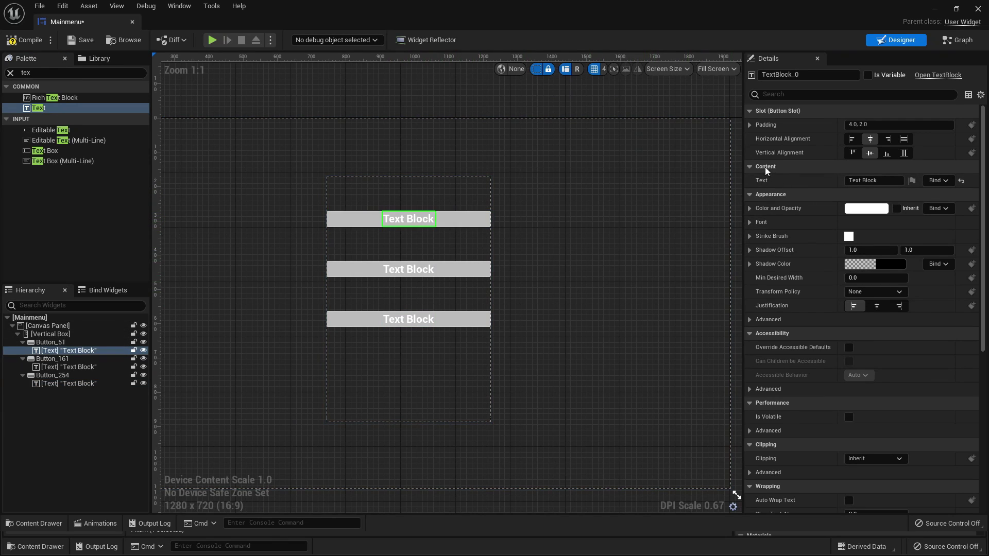
Change the three Text Block labels to Start, Options and Quit
left_click(874, 180)
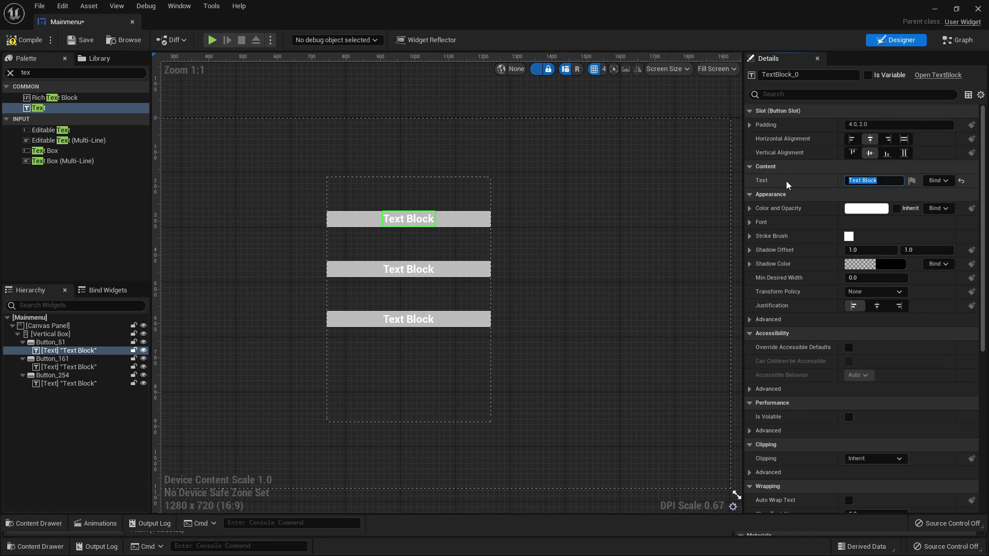
key("BackSpace")
key("Return")
left_click(408, 269)
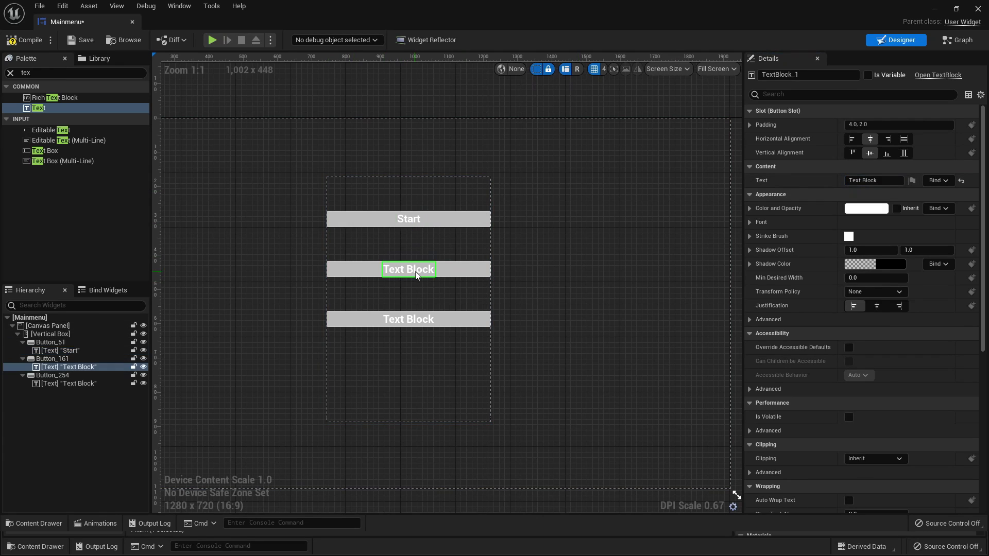
left_click(875, 181)
type("O")
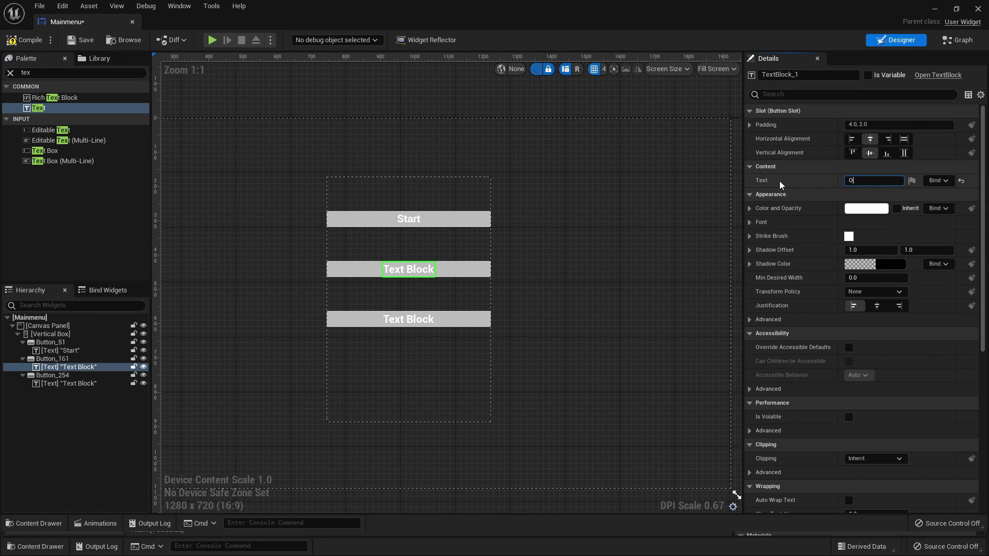
type("ption")
key("Return")
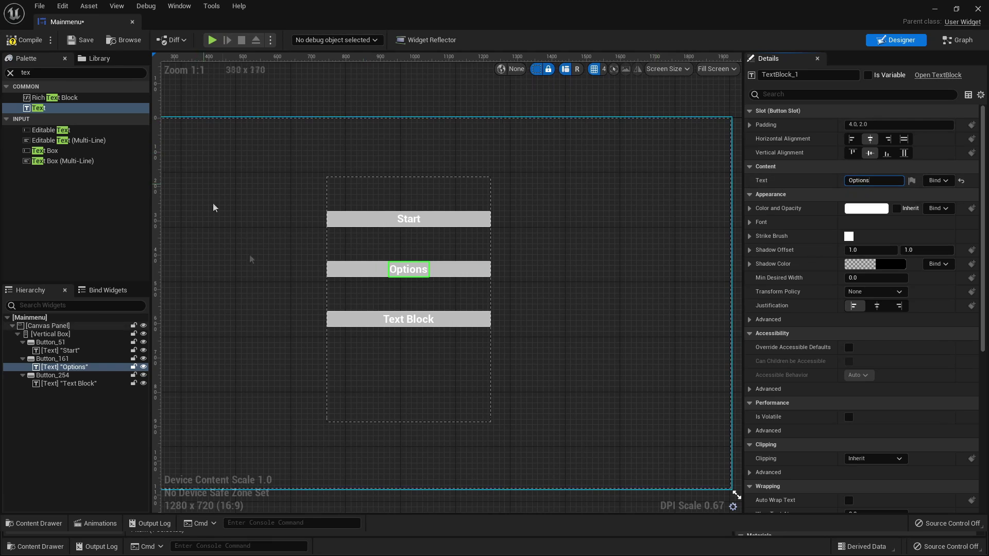
left_click(412, 320)
left_click(874, 180)
type("Quit")
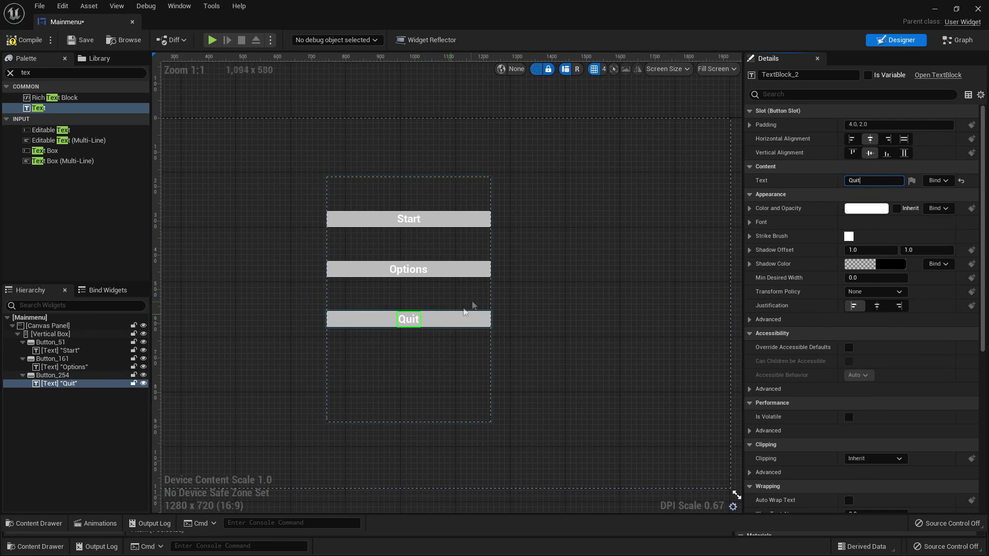
Select all three button labels and set their font size to 40
left_click(414, 272, "ctrl")
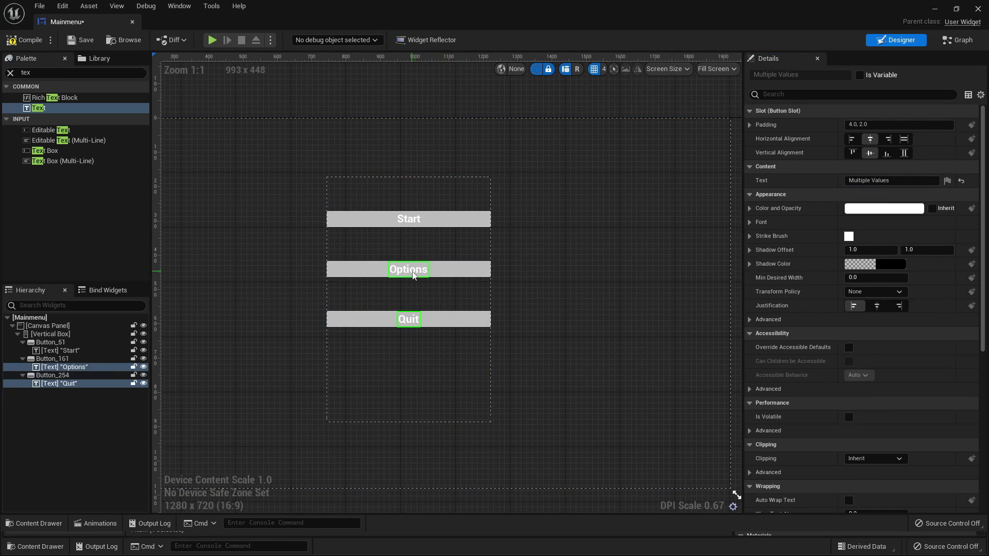
left_click(418, 223, "ctrl")
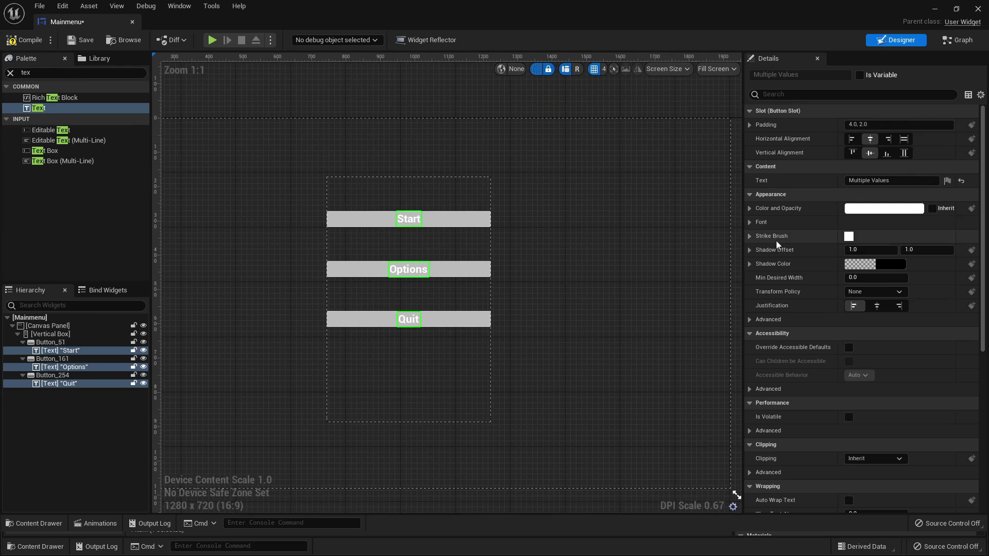
left_click(749, 222)
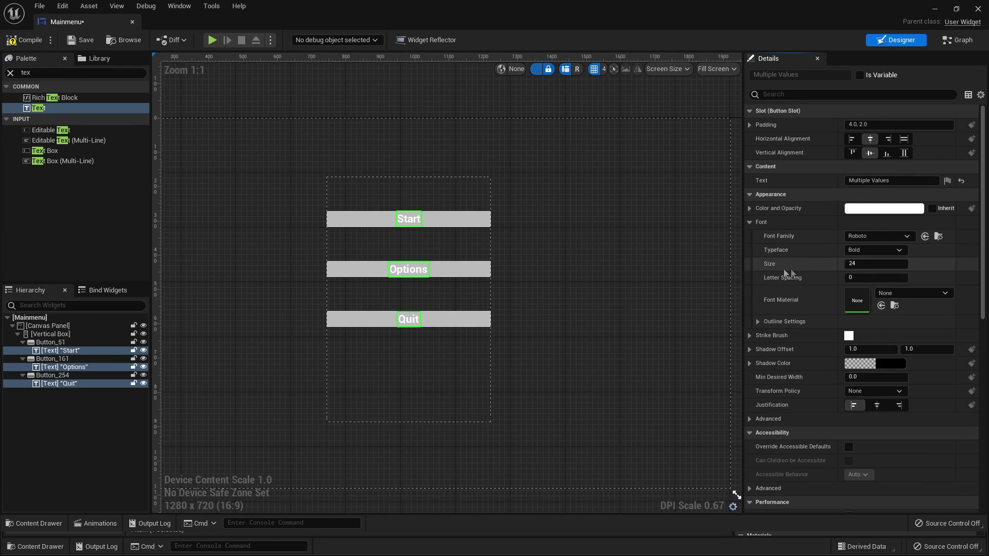
left_click(864, 264)
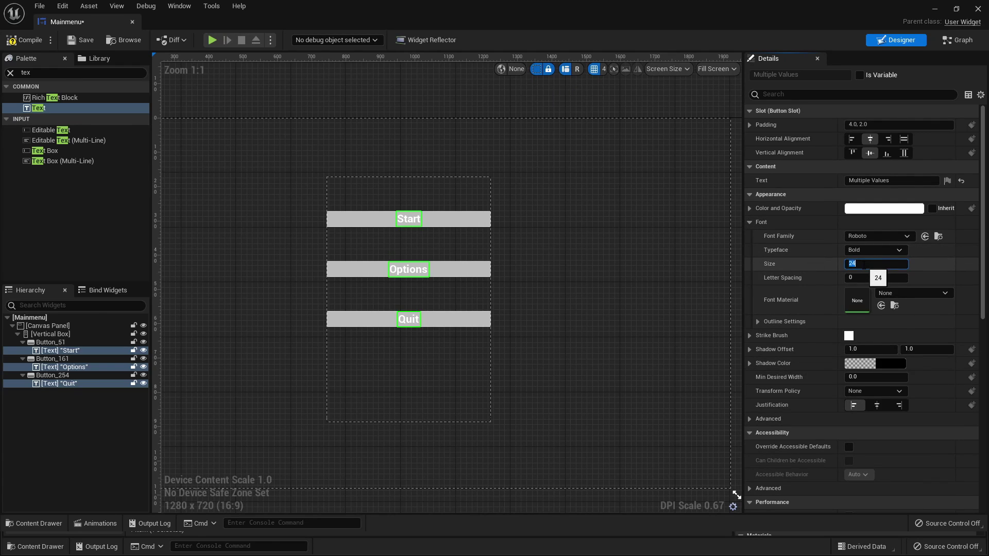
type("40")
key("Return")
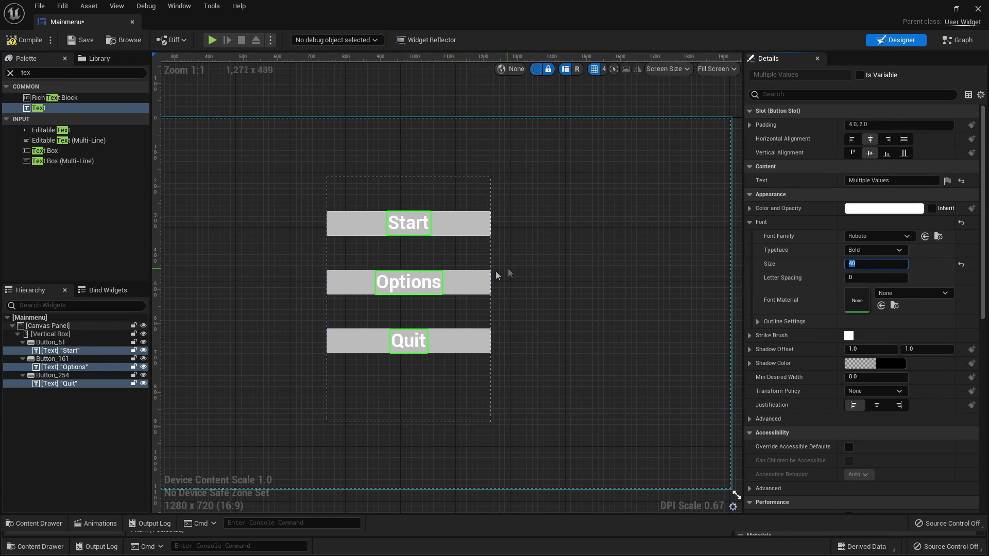
left_click(591, 361)
scroll(565, 319, "down", 2)
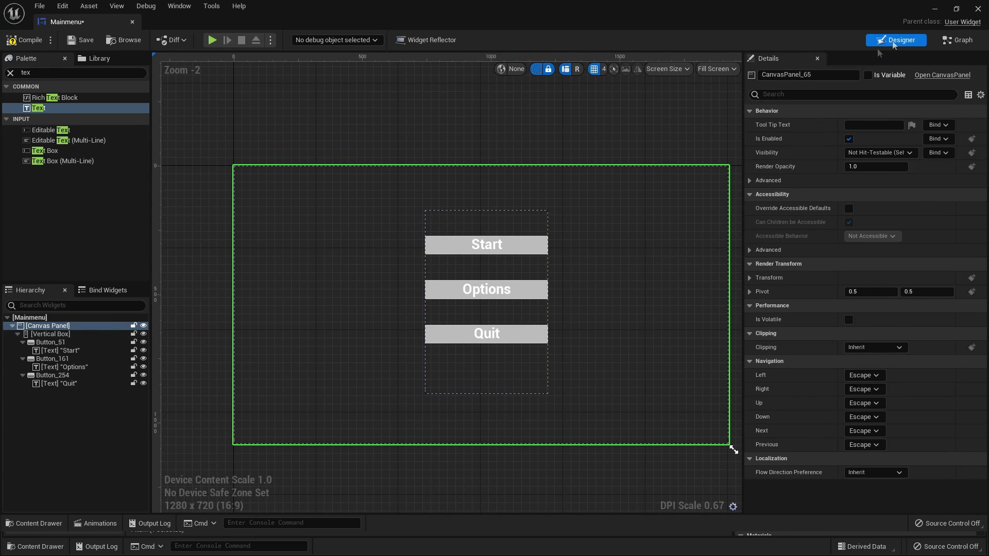
Close the widget editor and create a new Empty Level
left_click(935, 10)
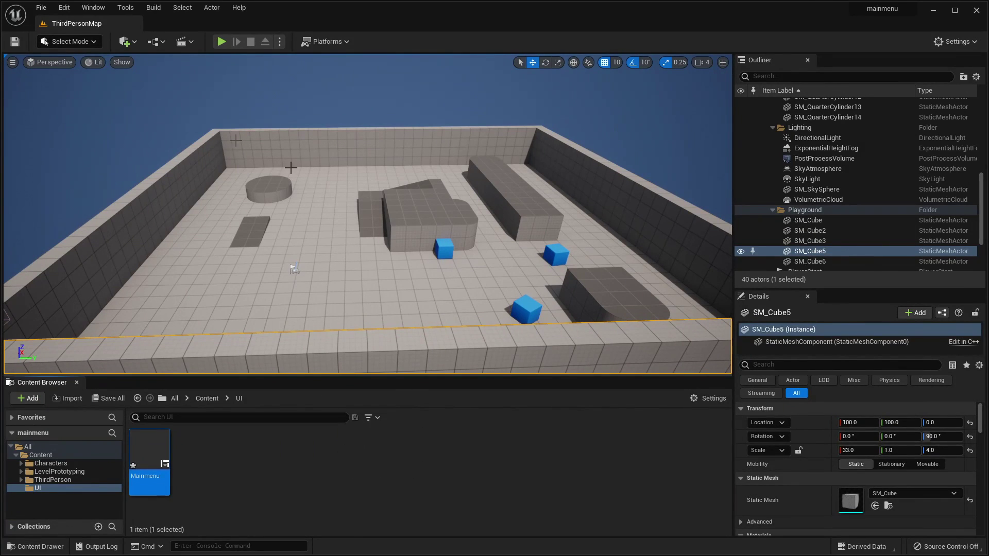
left_click(41, 7)
left_click(75, 35)
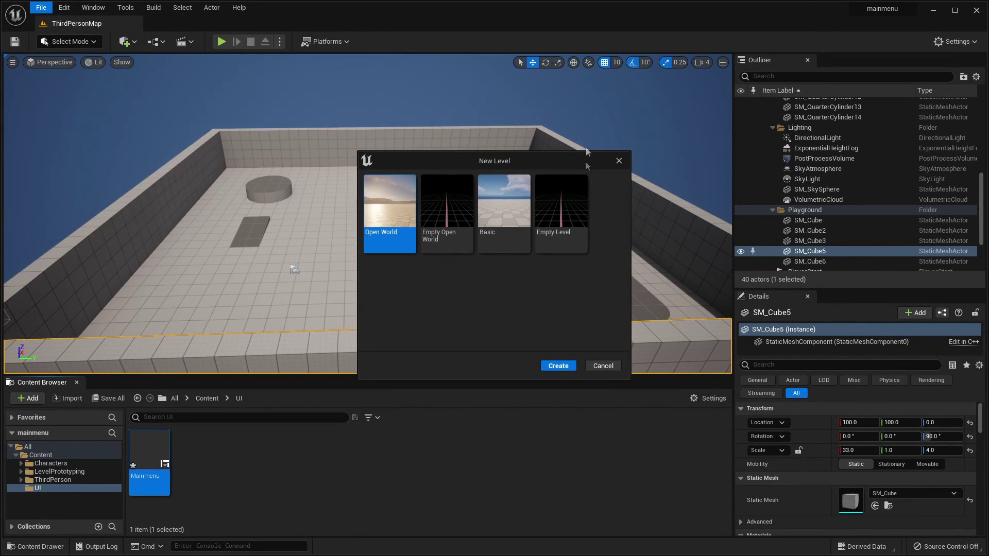
left_click(570, 205)
left_click(558, 367)
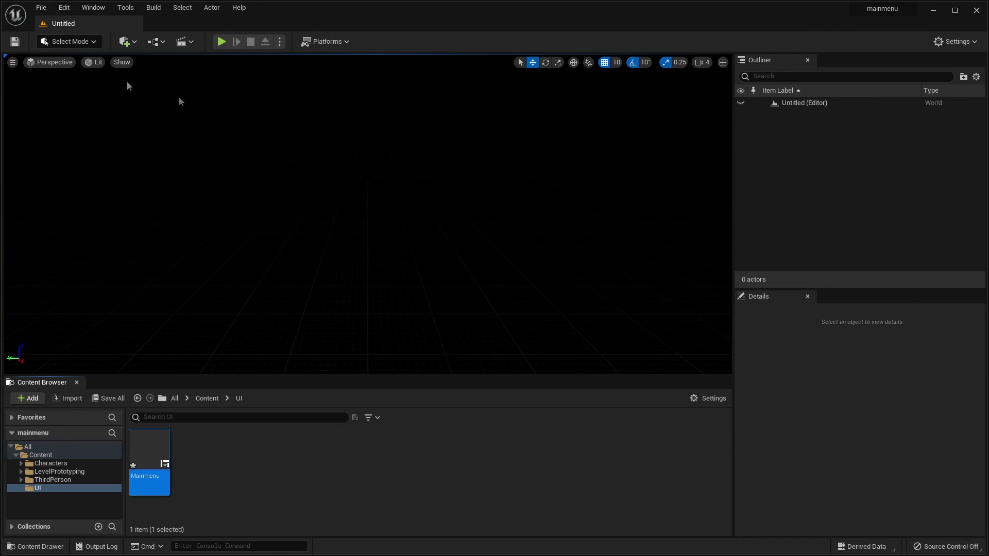
Save the new level in Content as mainmenumap
left_click(23, 42)
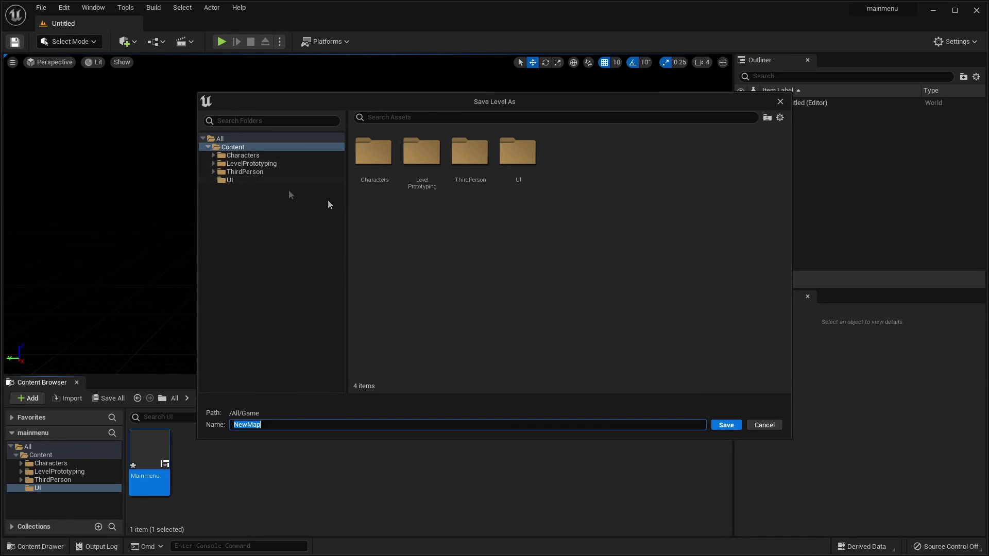
key("BackSpace")
type("mainmenumap")
left_click(724, 425)
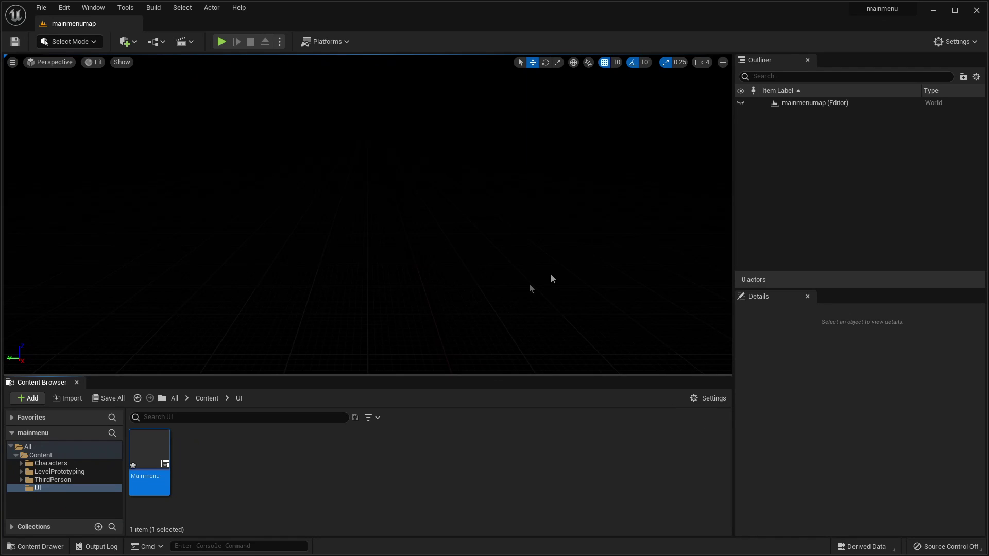
Run a quick test play of the level and stop it with Esc
left_click(221, 42)
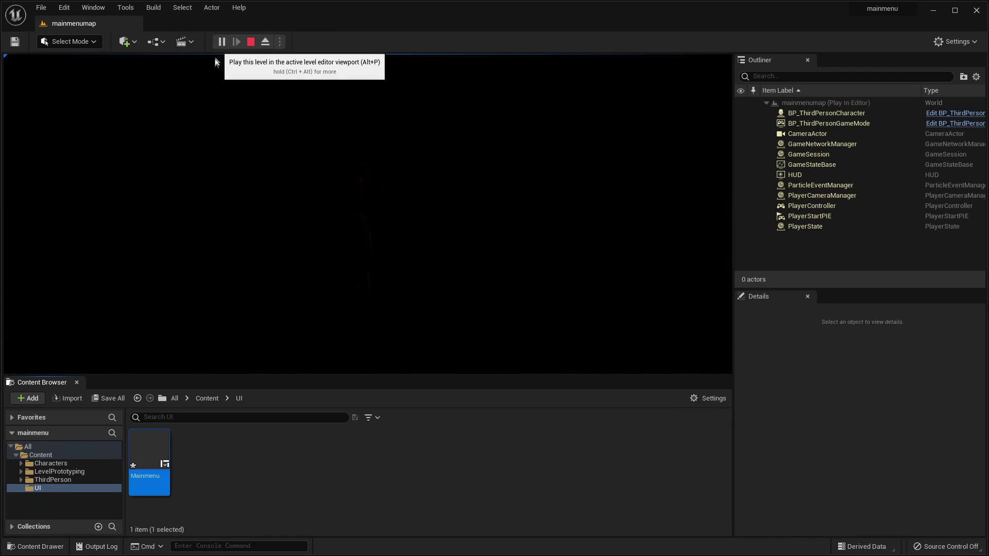
left_click(378, 166)
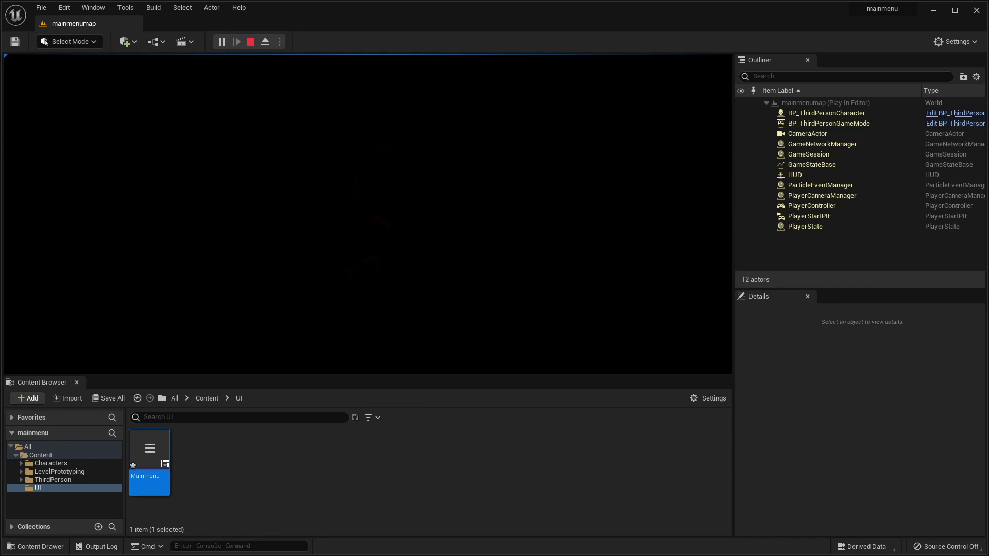
key("Escape")
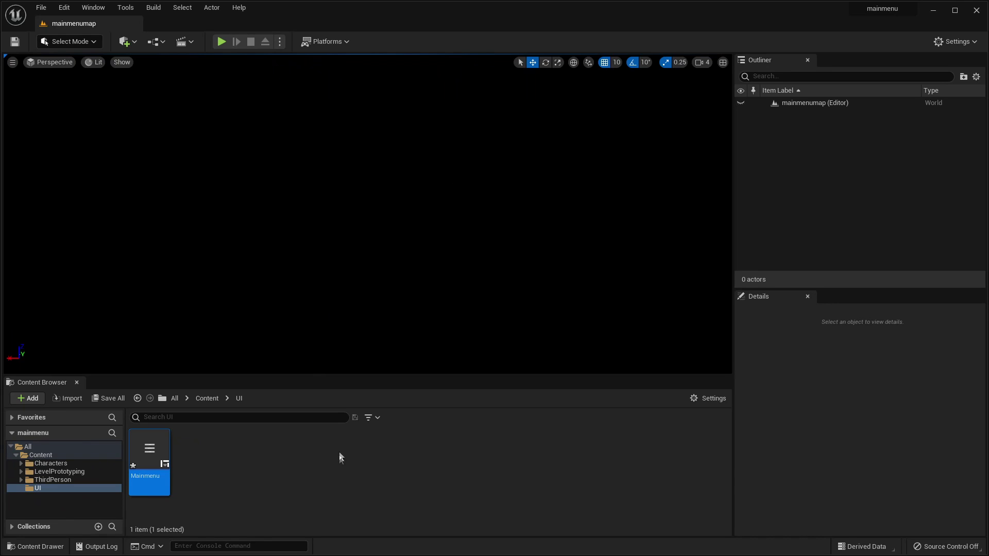
Create a Game Mode Base Blueprint named Menugamemode in the UI folder
left_click(245, 487)
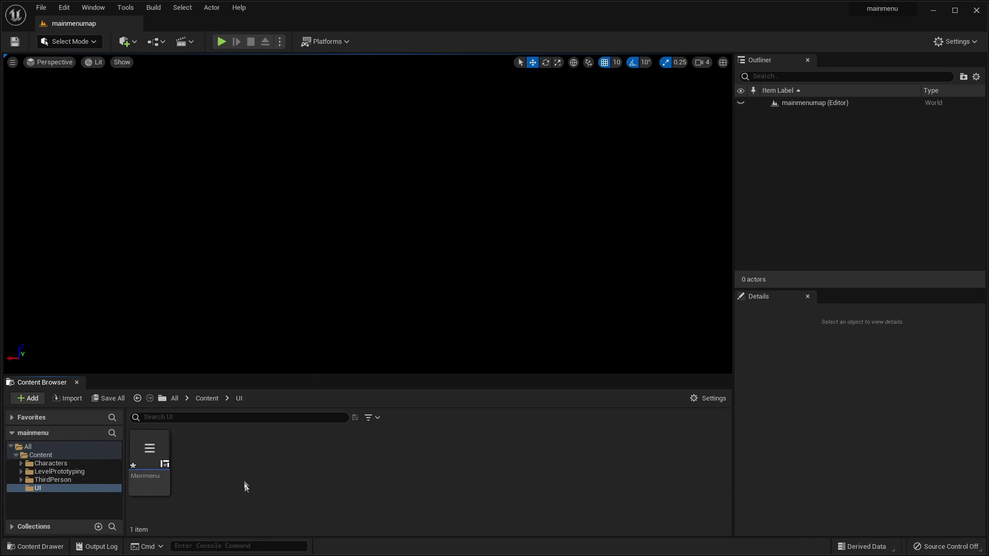
right_click(257, 463)
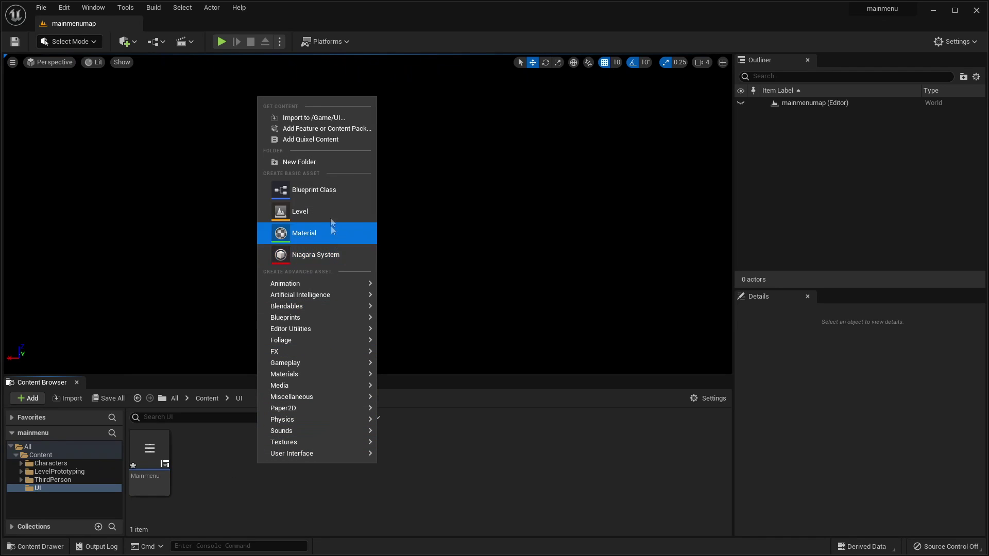
left_click(324, 189)
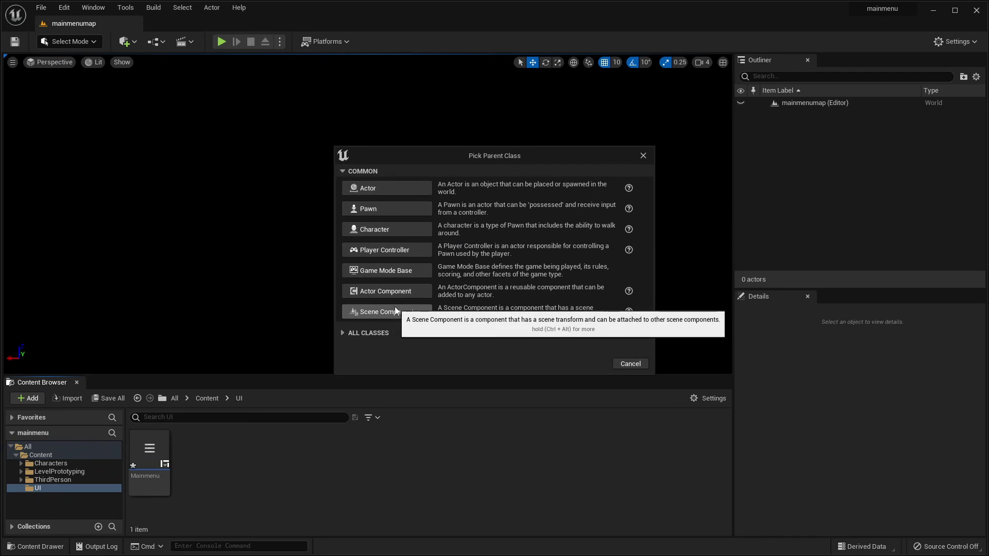
left_click(387, 270)
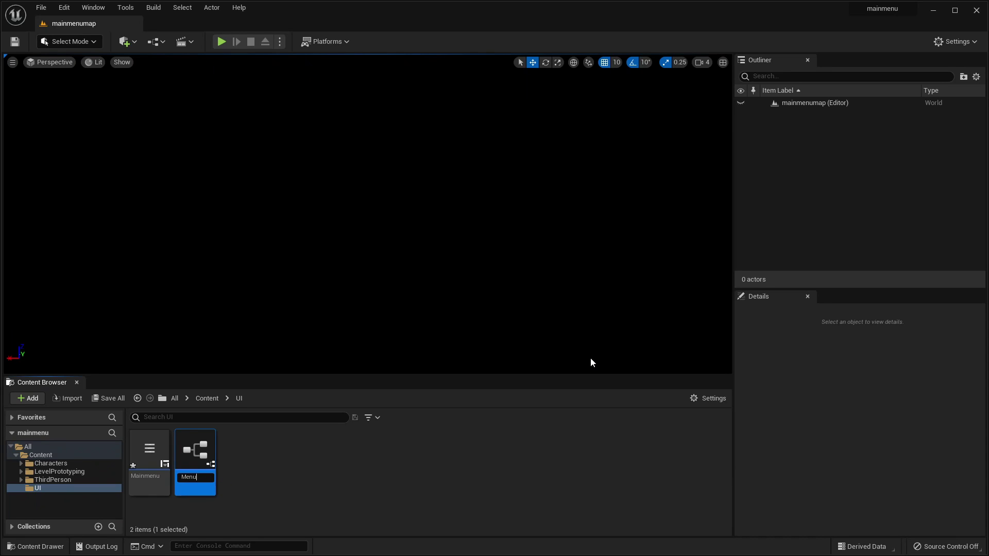
type("Menugamemo")
key("Return")
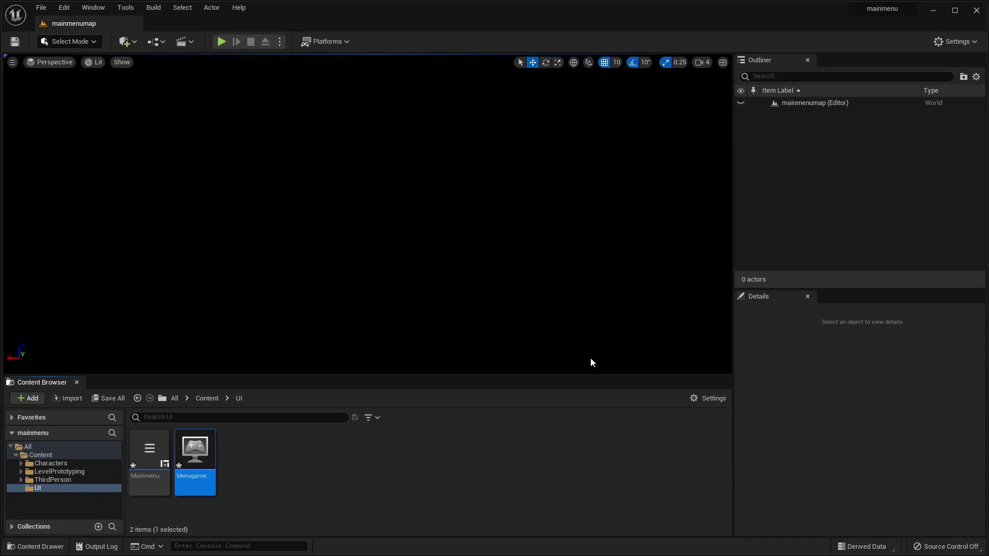
Set mainmenumap's GameMode Override to Menugamemode in World Settings, save, and test-play it
left_click(88, 11)
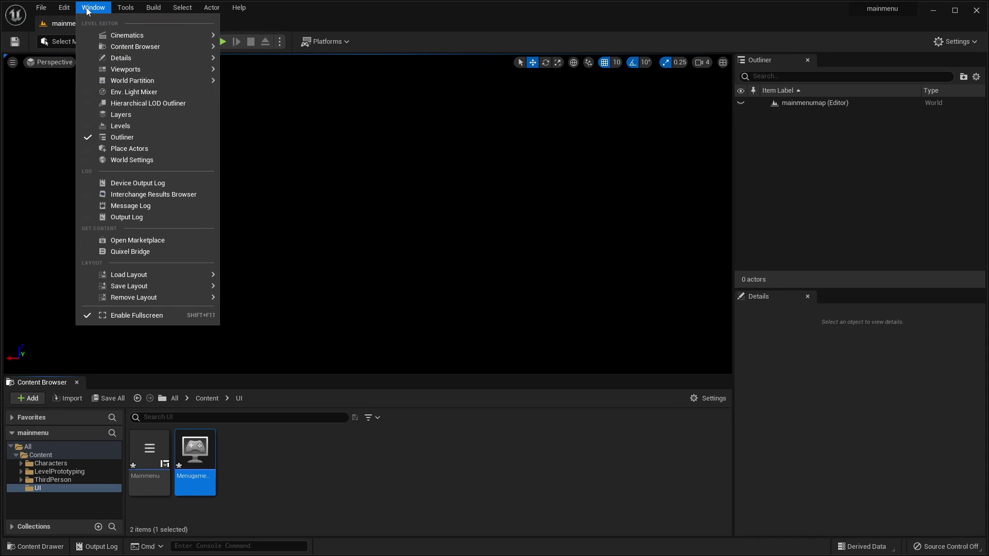
left_click(140, 160)
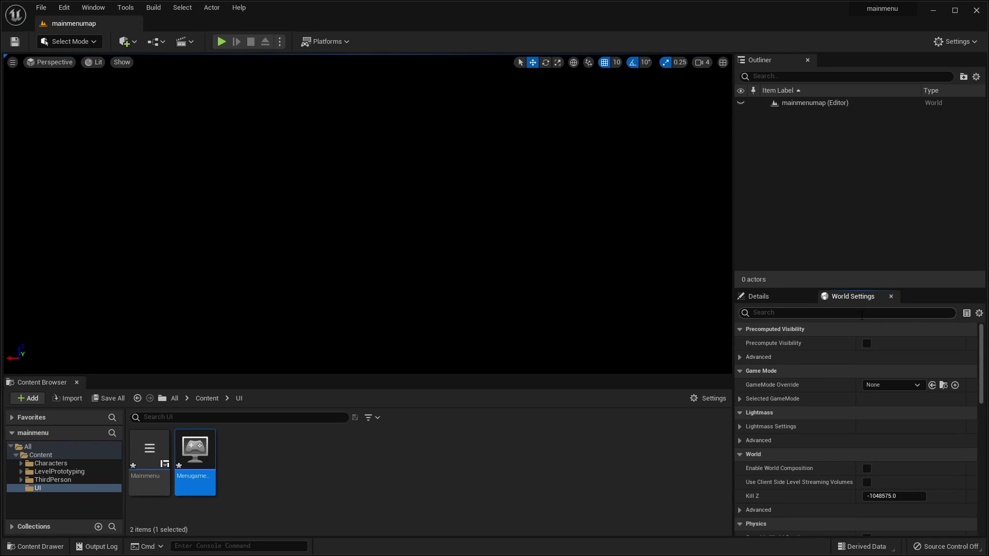
left_click_drag(196, 453, 880, 390)
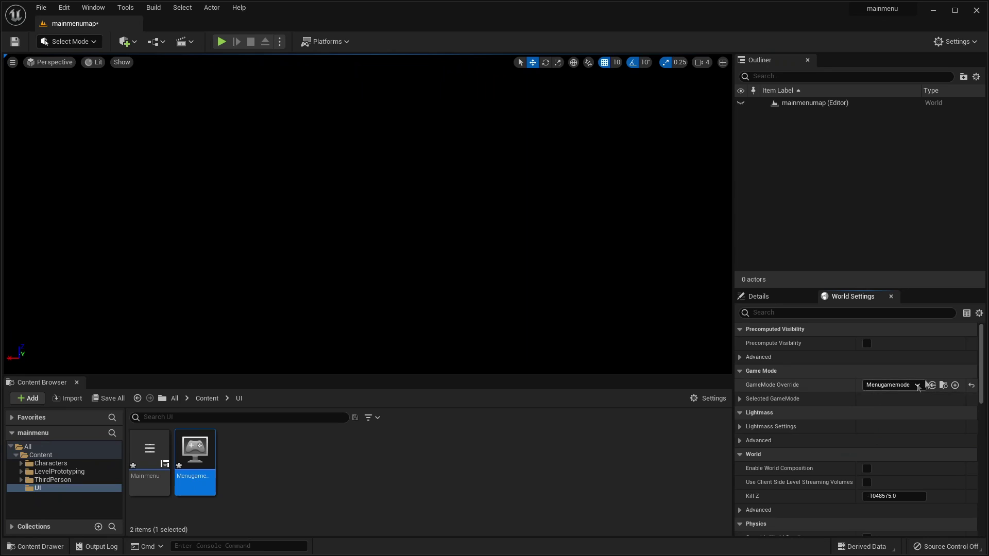
left_click(14, 42)
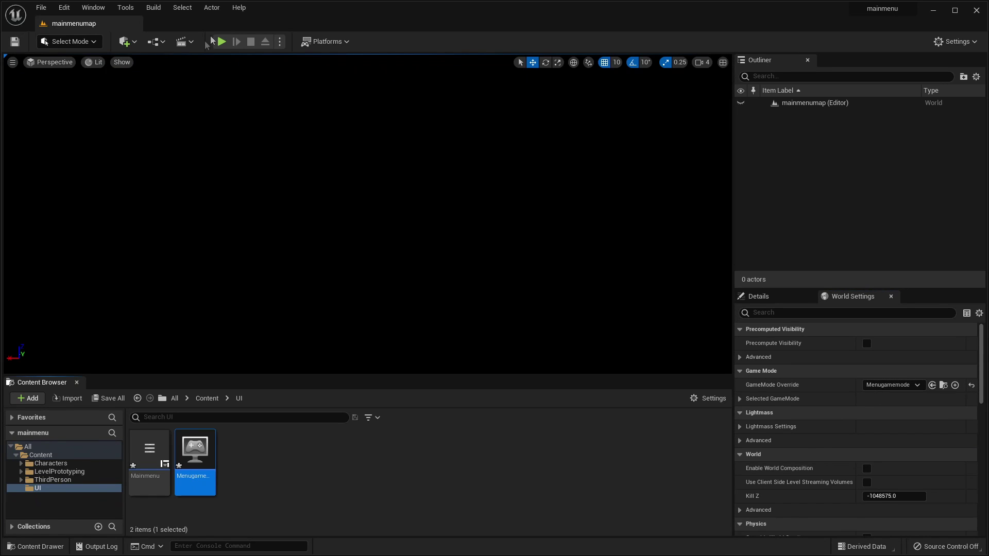
left_click(221, 41)
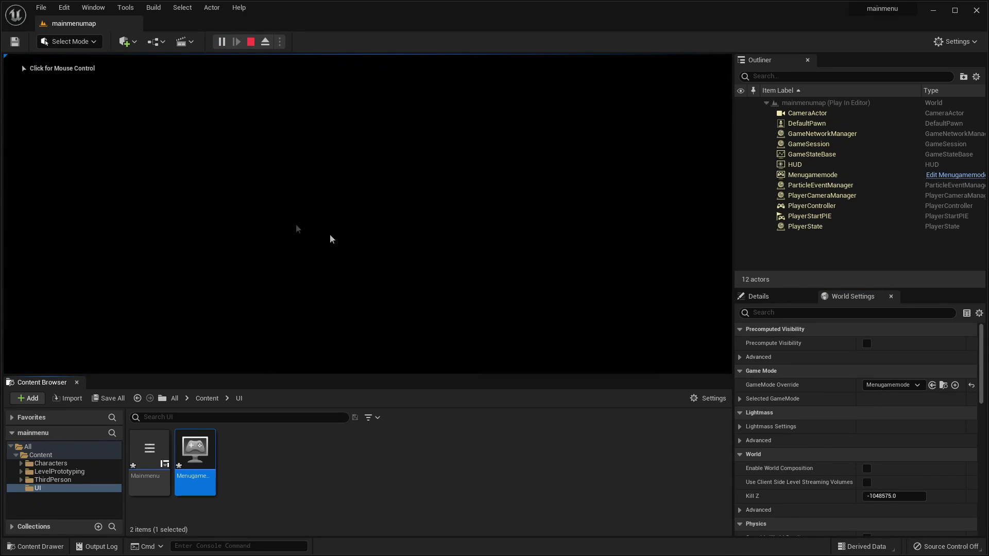
left_click(251, 42)
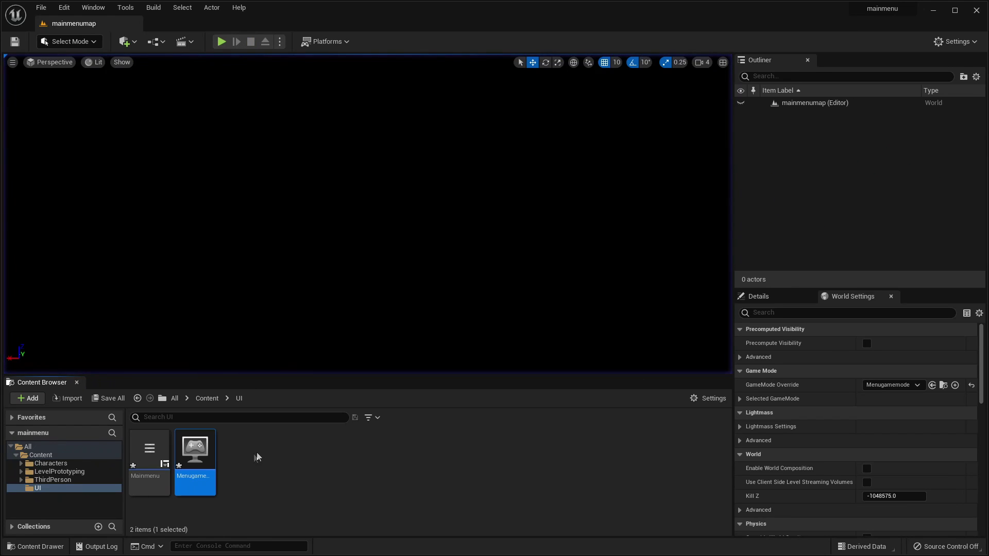
Try BP_ThirdPersonCharacter as Menugamemode's Default Pawn Class and test-play the level
double_click(198, 453)
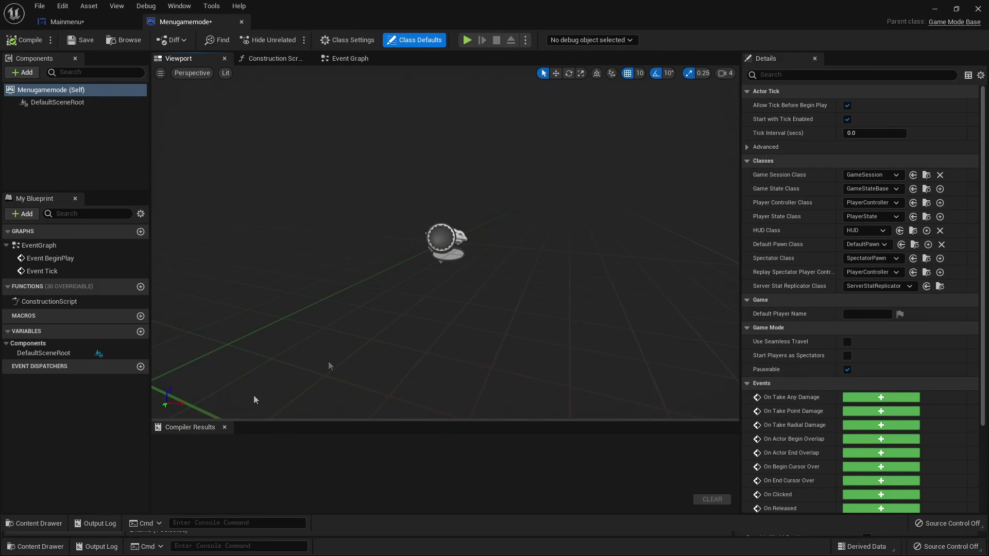
left_click(868, 245)
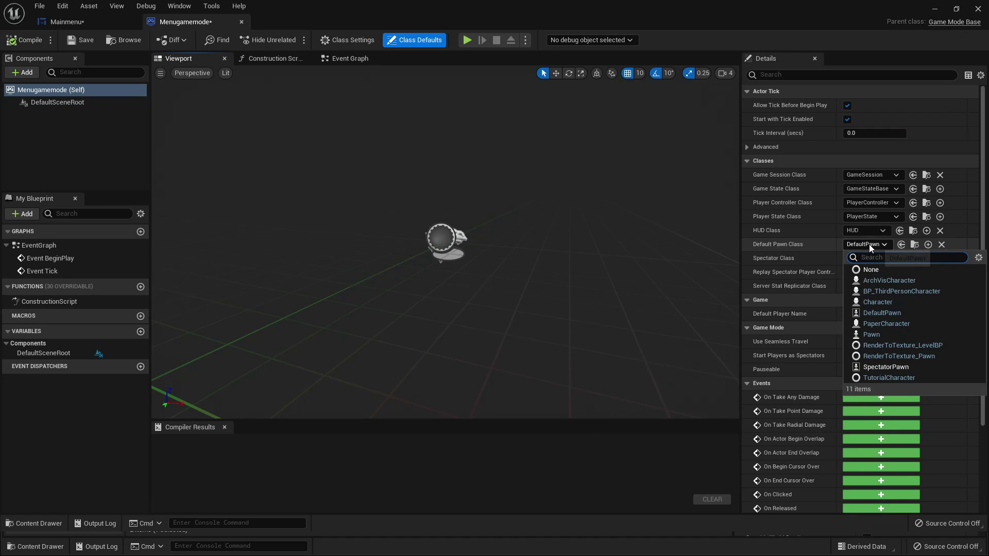
left_click(902, 292)
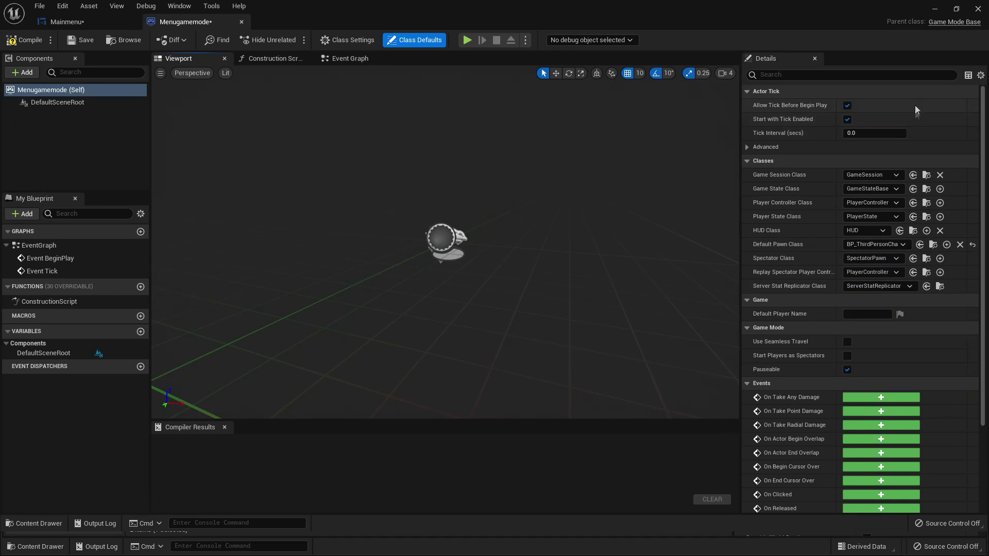
left_click(933, 11)
key("alt+p")
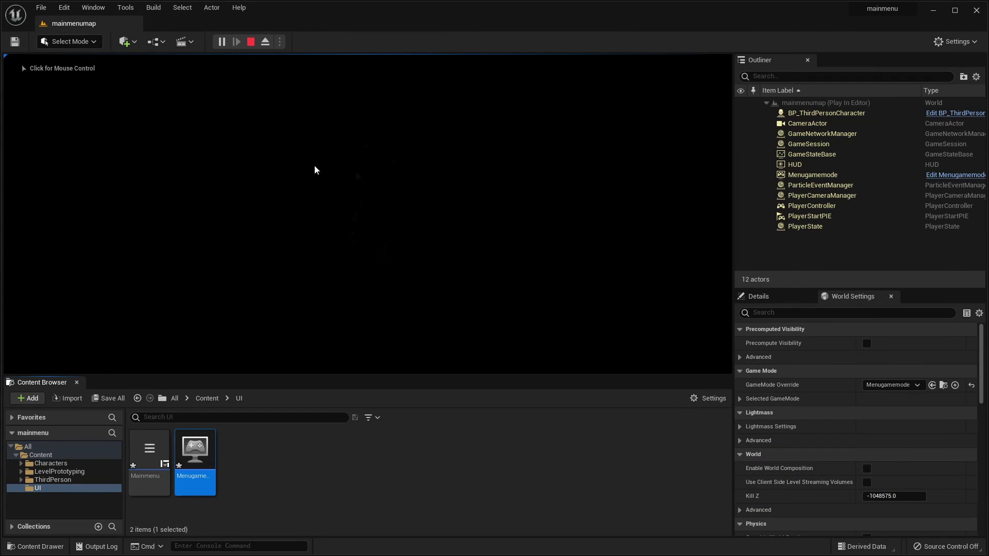
left_click(251, 42)
Change Menugamemode's Default Pawn Class to None and compile the Blueprint
double_click(194, 458)
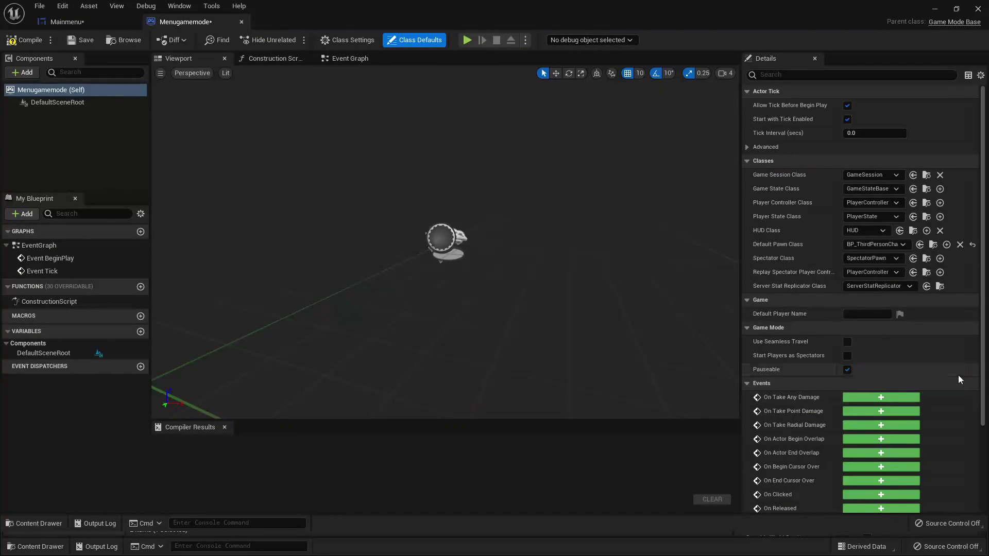
left_click(883, 244)
left_click(882, 268)
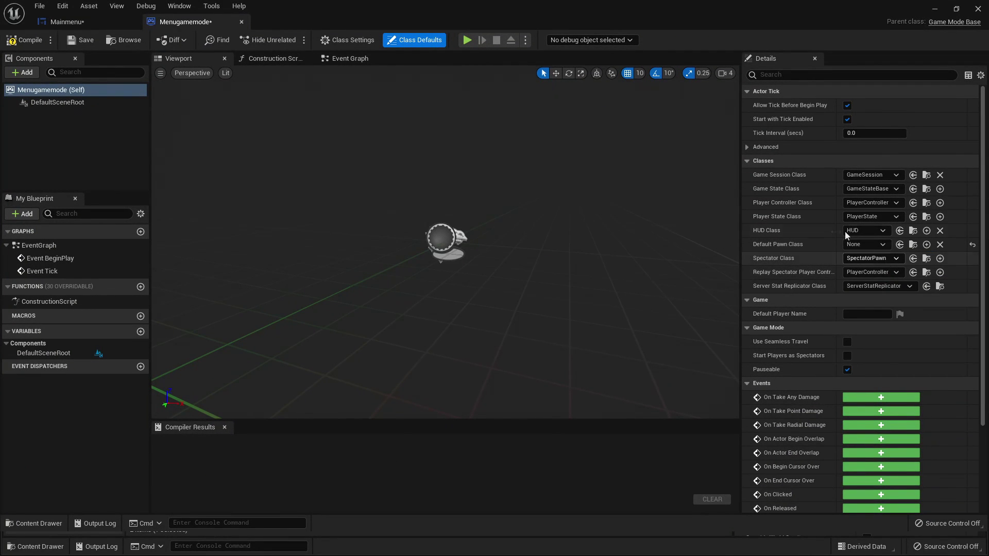
left_click(29, 41)
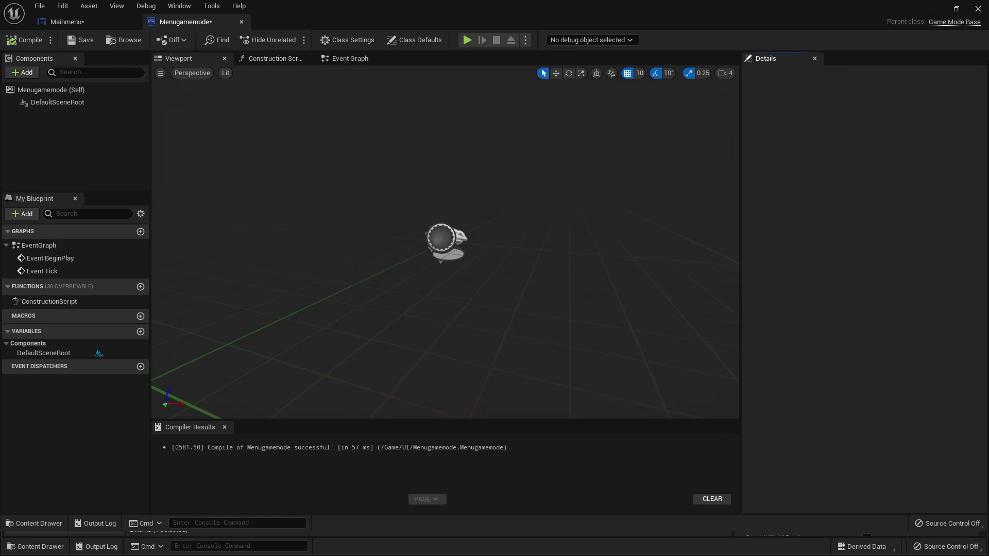
left_click(933, 10)
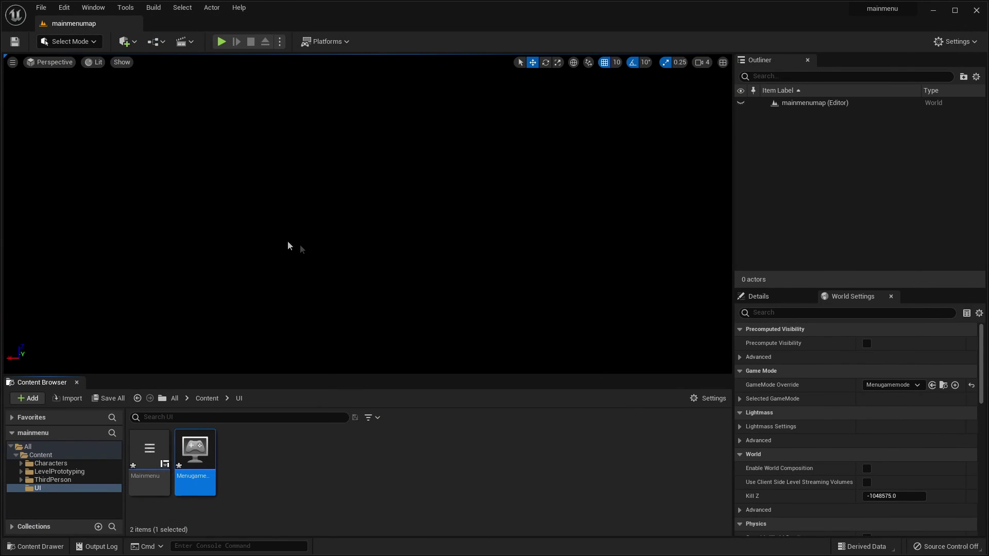
In the Level Blueprint, connect BeginPlay to a Create Widget node with class Mainmenu
left_click(159, 46)
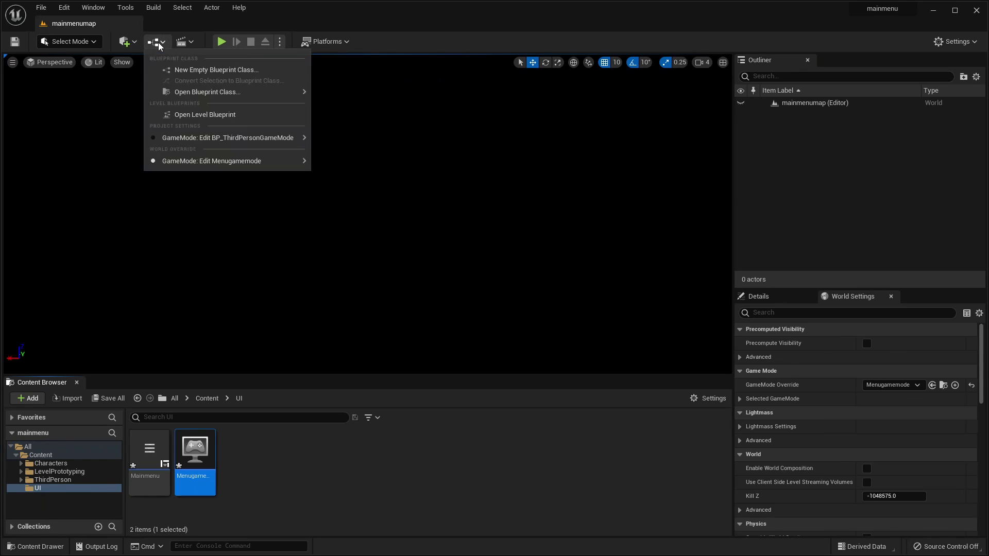
left_click(190, 115)
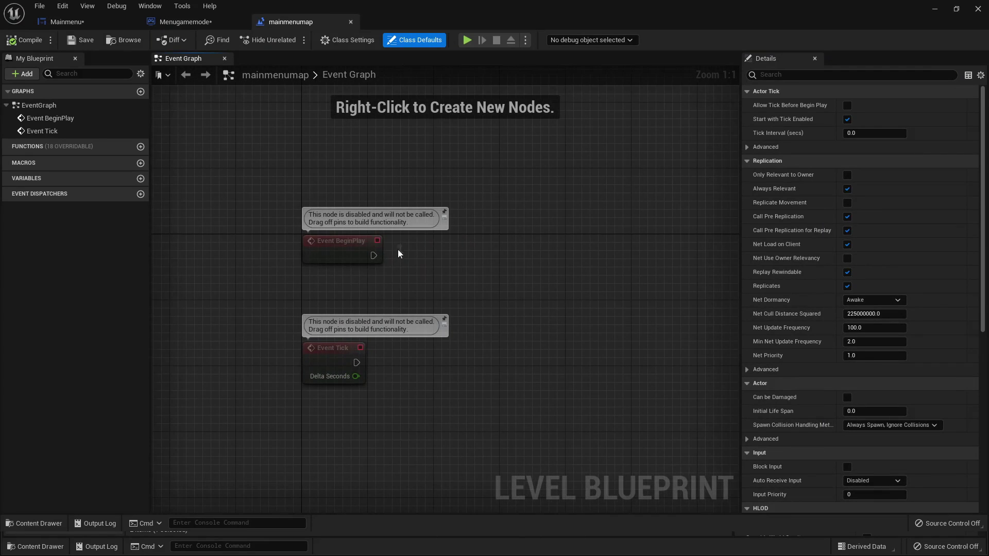
left_click_drag(373, 255, 498, 251)
type("create wid")
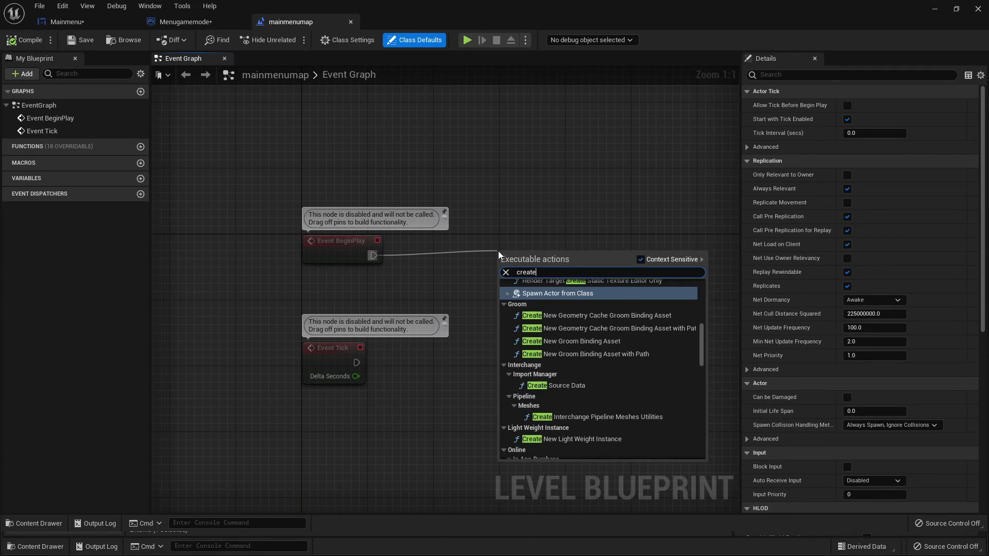
key("Return")
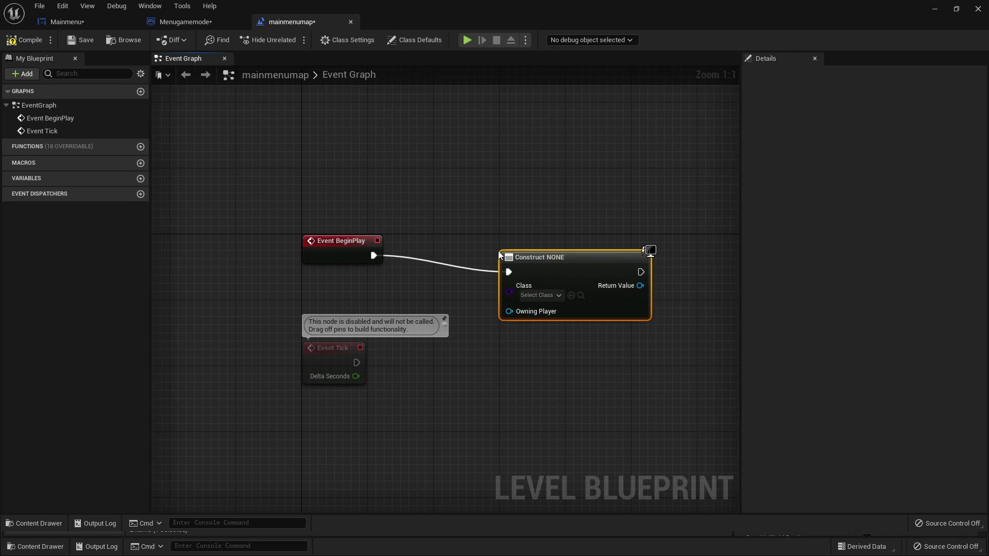
left_click(545, 298)
left_click(590, 343)
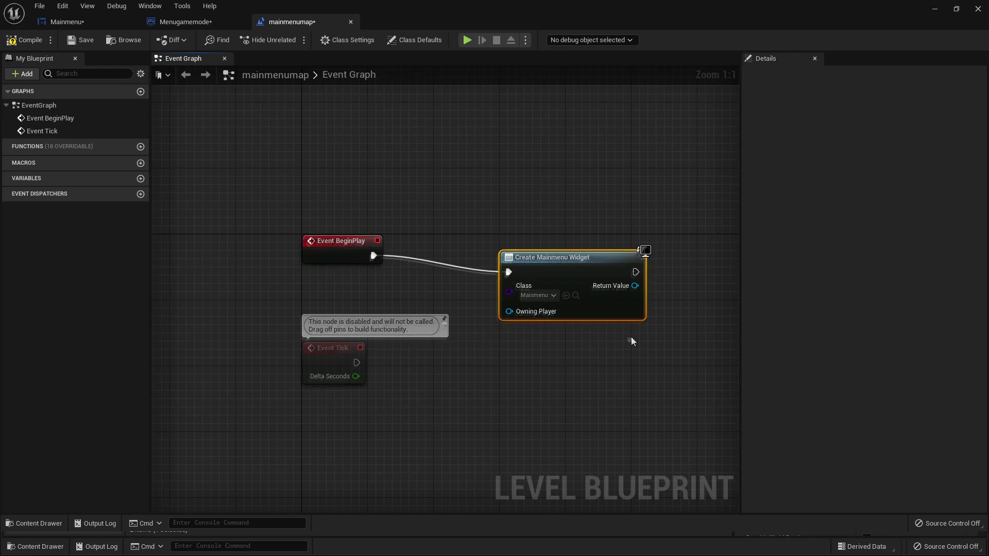
Feed the created widget into Add to Viewport, compile, and play the level
right_click_drag(649, 298, 496, 292)
left_click_drag(478, 280, 571, 280)
type("add t")
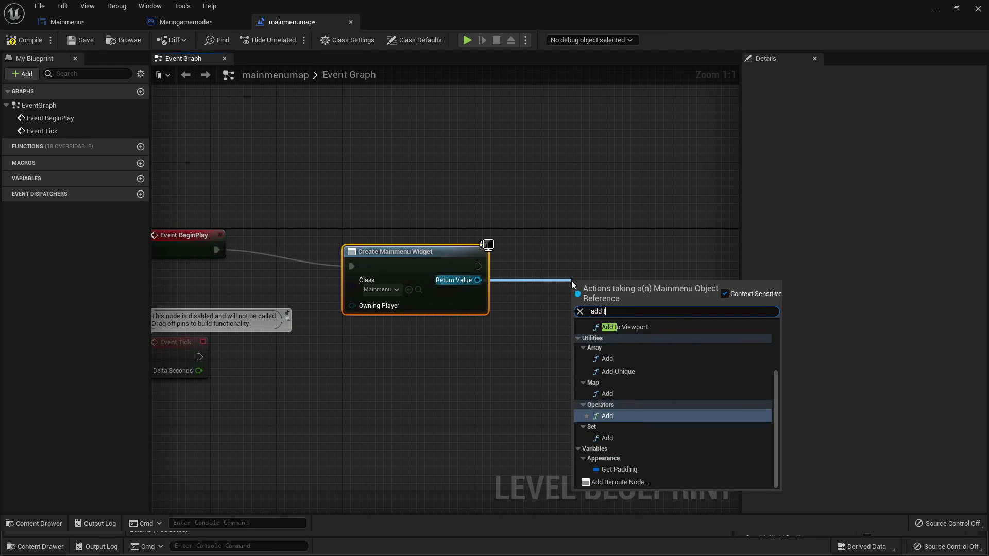
left_click(626, 326)
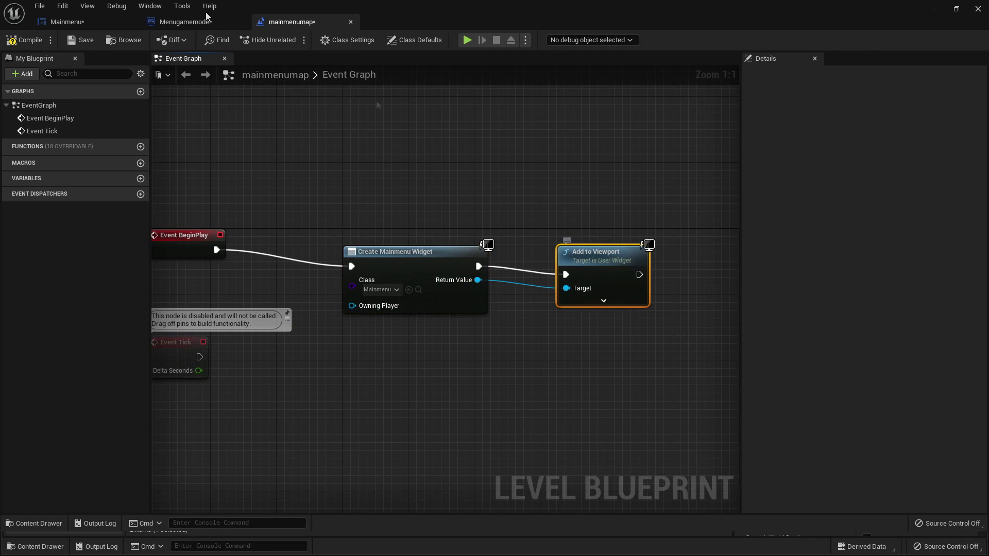
left_click(24, 41)
left_click(937, 10)
left_click(222, 41)
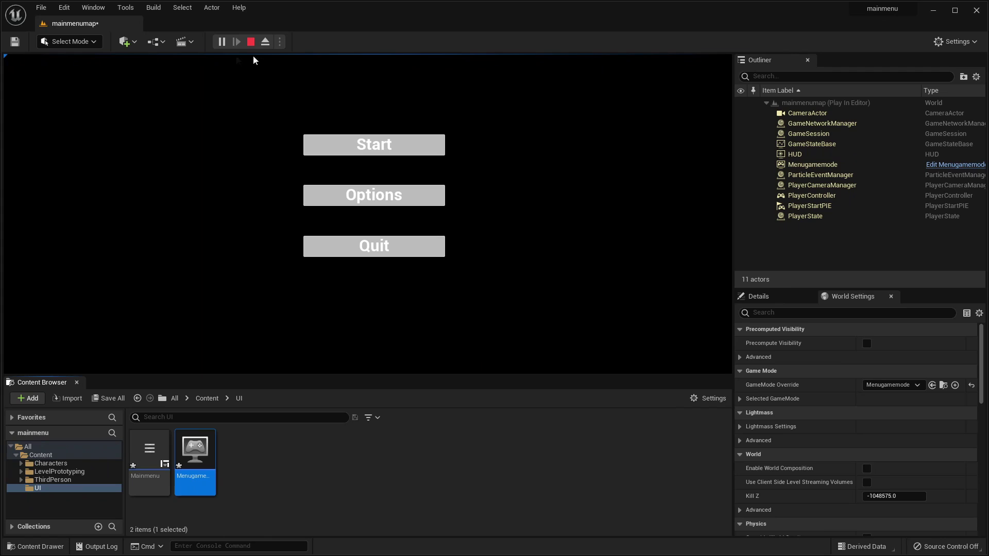
Add an On Clicked event for the Start button wired to Open Level (by Name)
left_click(251, 42)
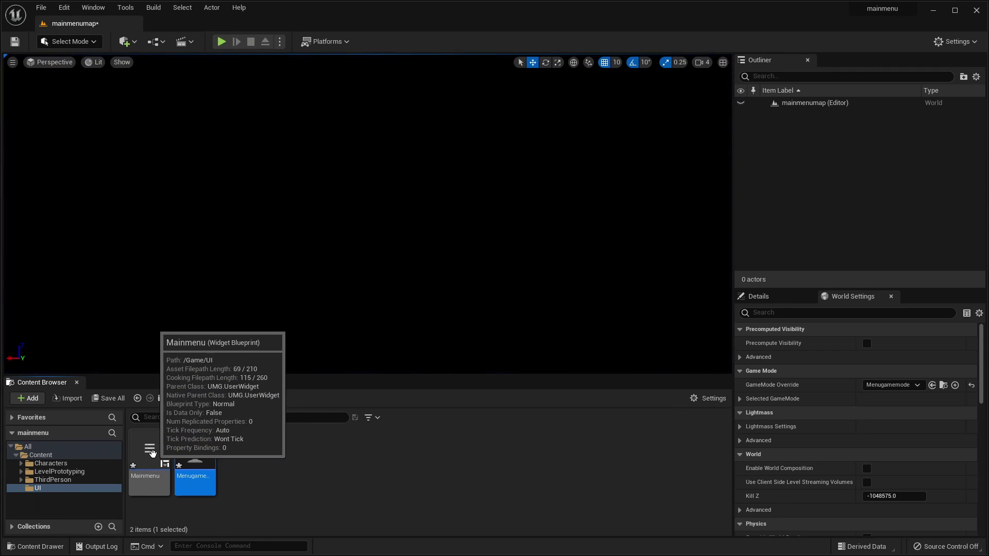
double_click(150, 453)
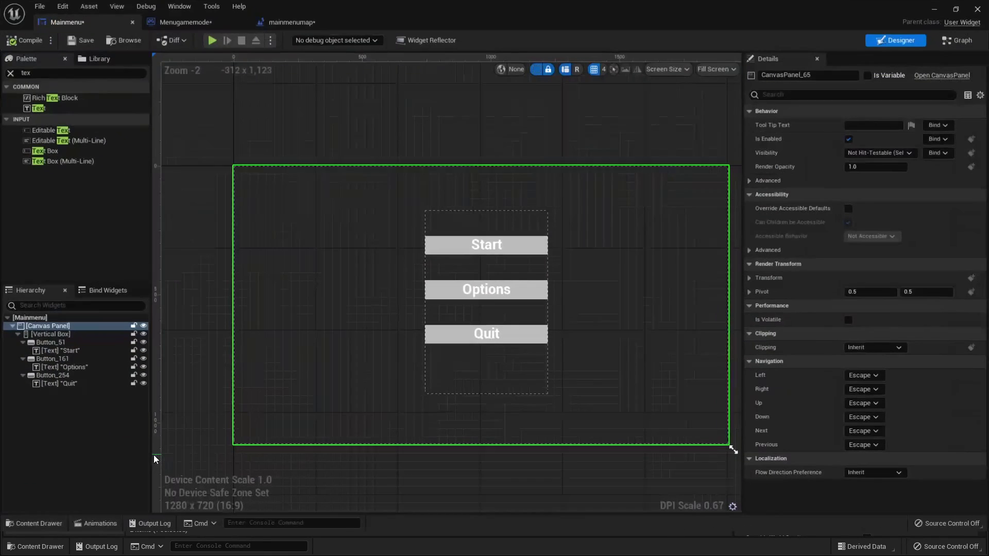
left_click(536, 248)
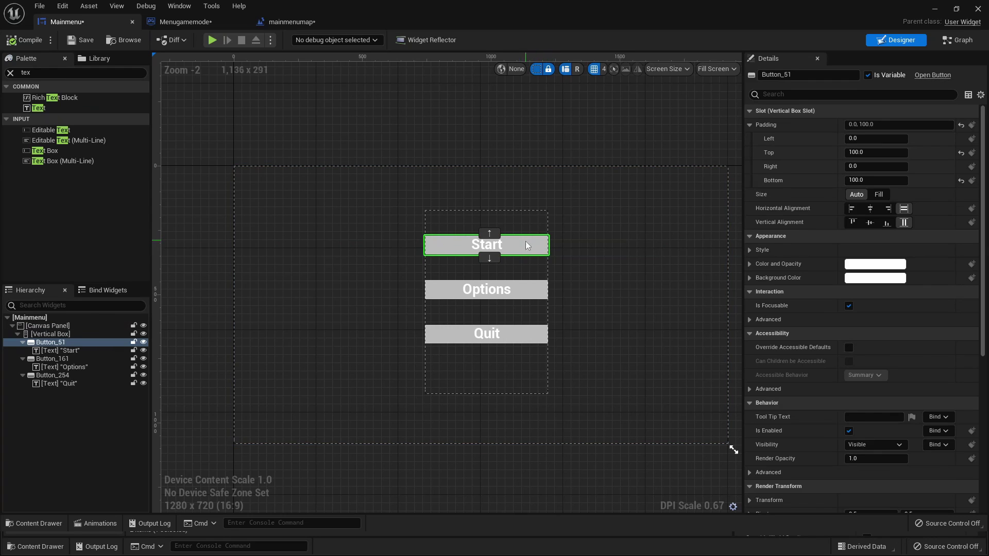
scroll(932, 309, "down", 10)
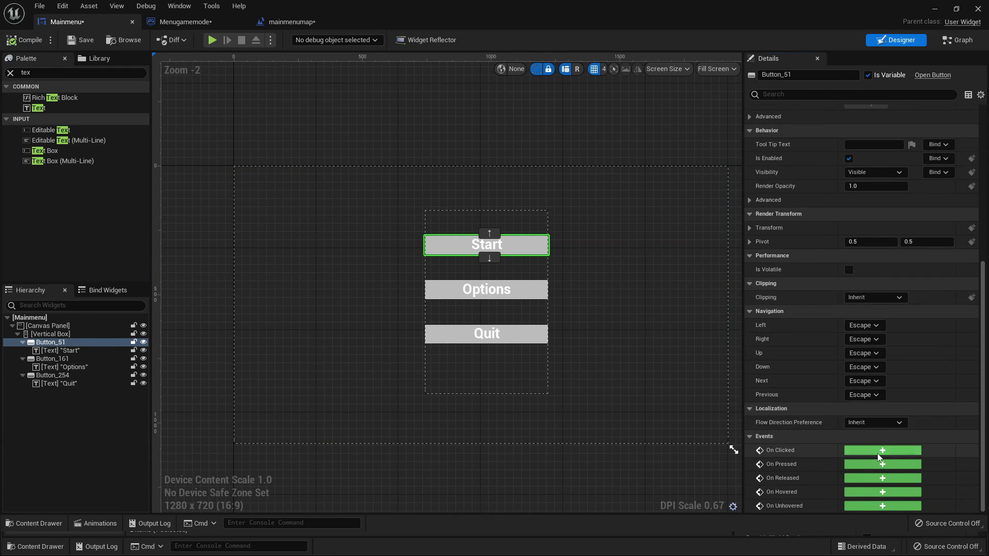
left_click(880, 452)
left_click_drag(466, 254, 682, 260)
type("open level")
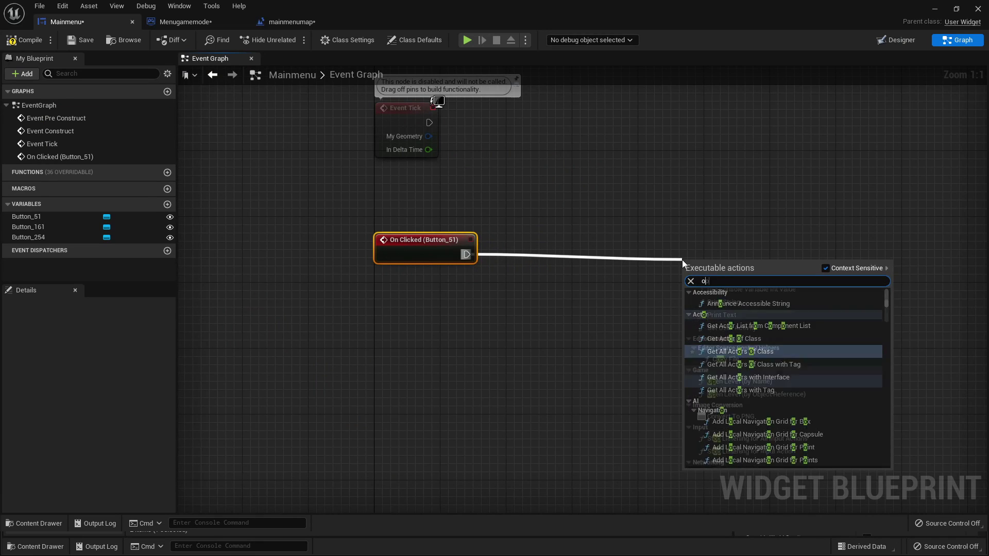
key("Return")
left_click_drag(682, 260, 632, 234)
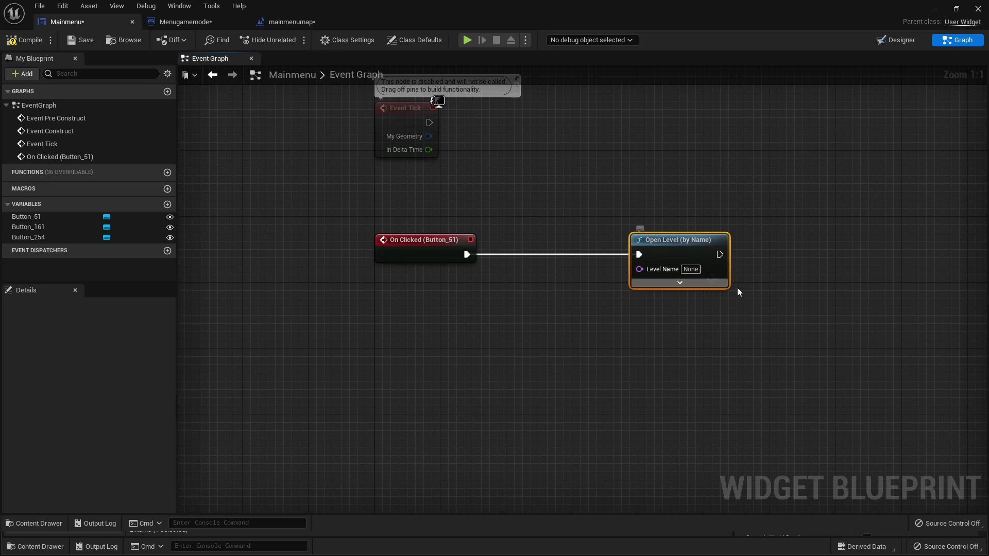
Copy the ThirdPersonMap level name from the ThirdPerson Maps folder
left_click(935, 11)
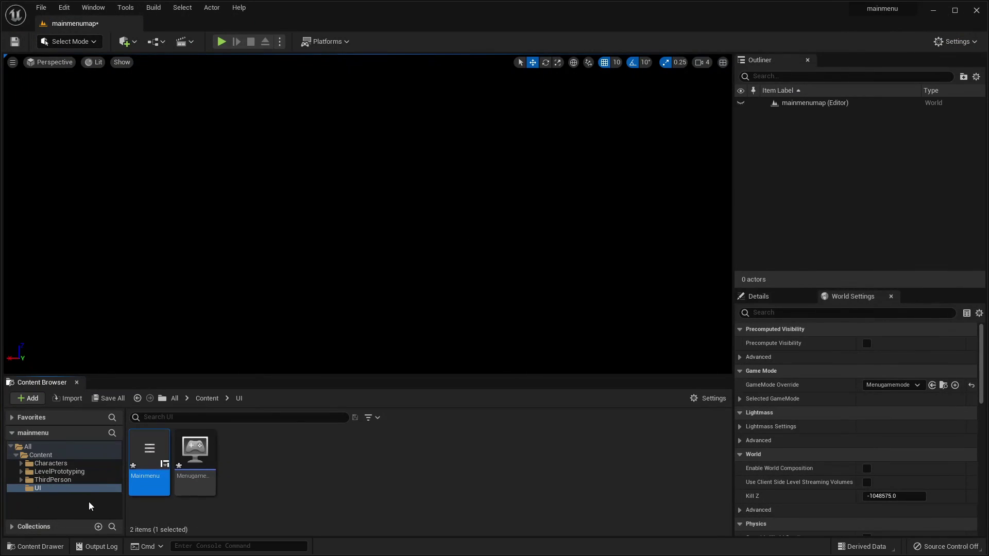
left_click(75, 480)
left_click(204, 476)
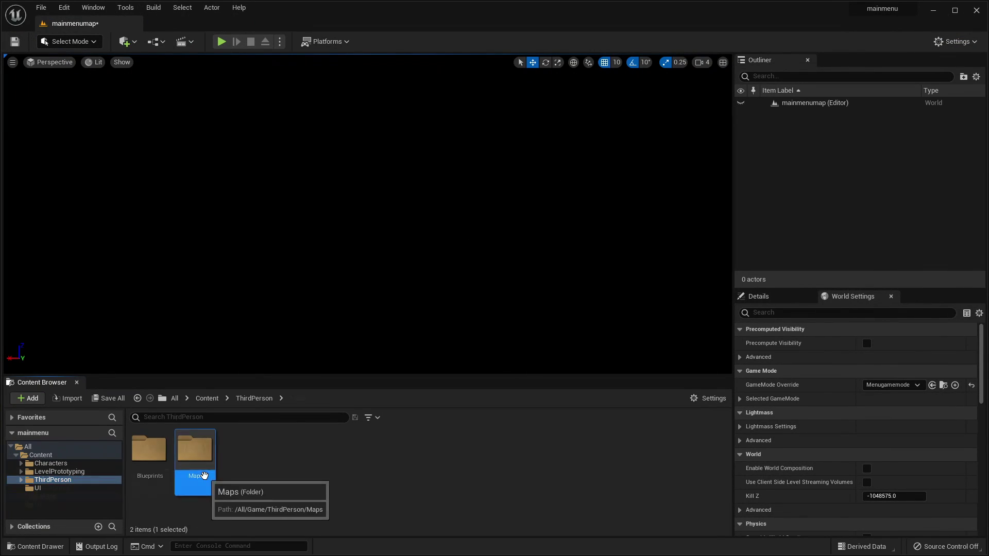
double_click(204, 476)
left_click(144, 460)
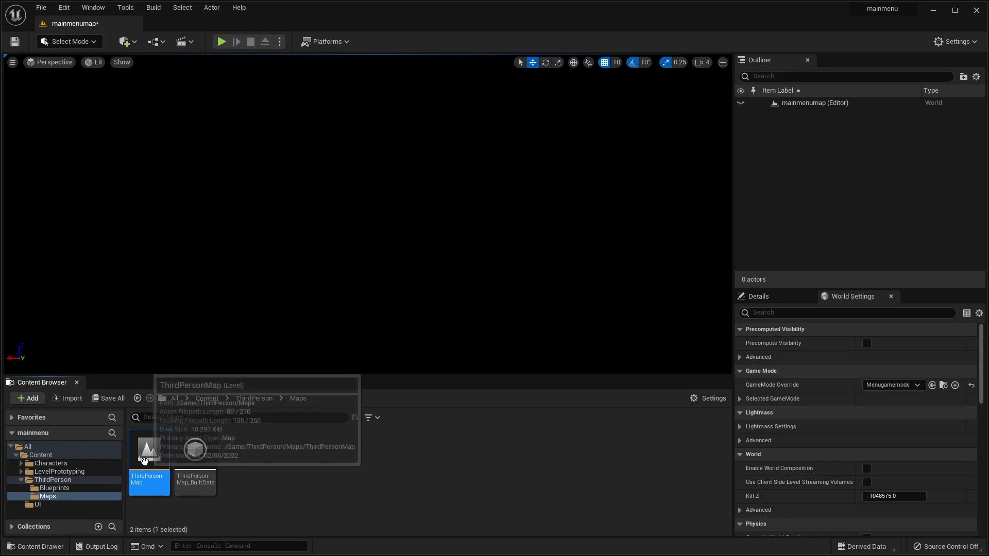
right_click(144, 460)
left_click(206, 308)
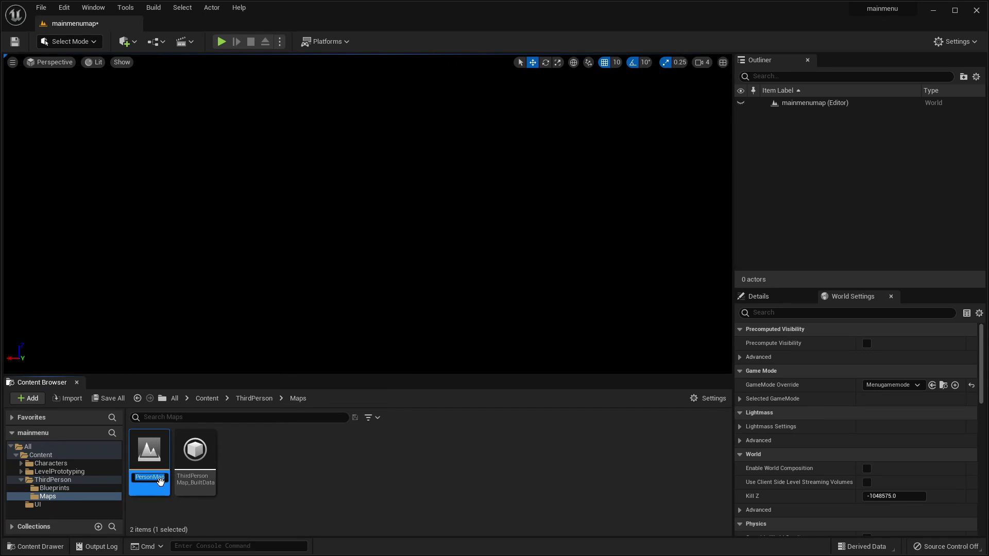
right_click(154, 478)
left_click(194, 436)
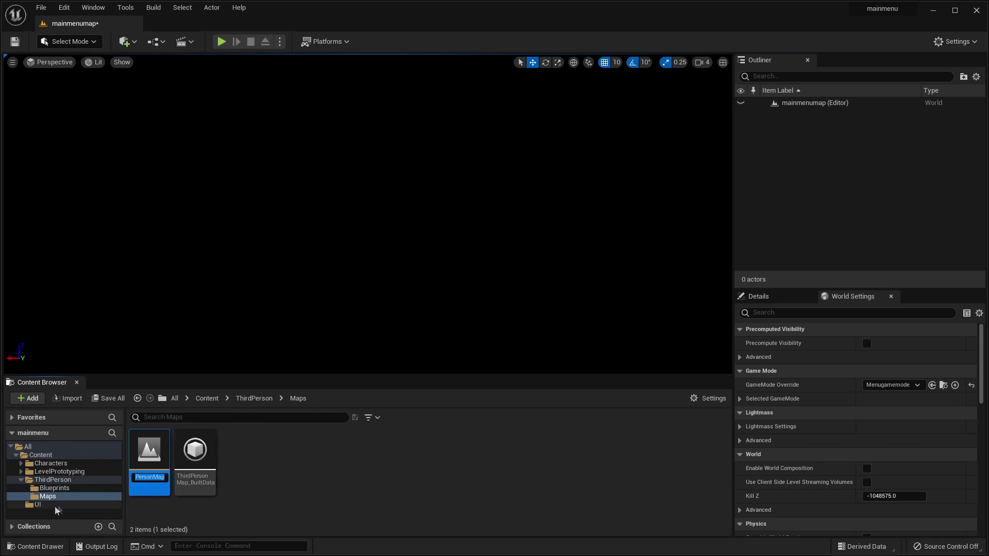
Paste ThirdPersonMap into the Open Level node's Level Name field in Mainmenu
left_click(41, 505)
double_click(151, 478)
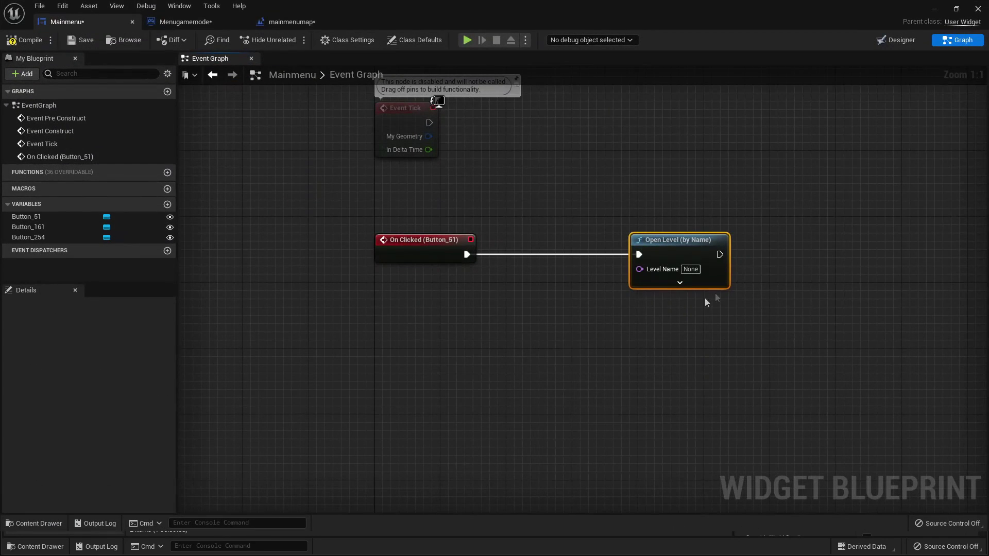
left_click(690, 269)
key("ctrl+v")
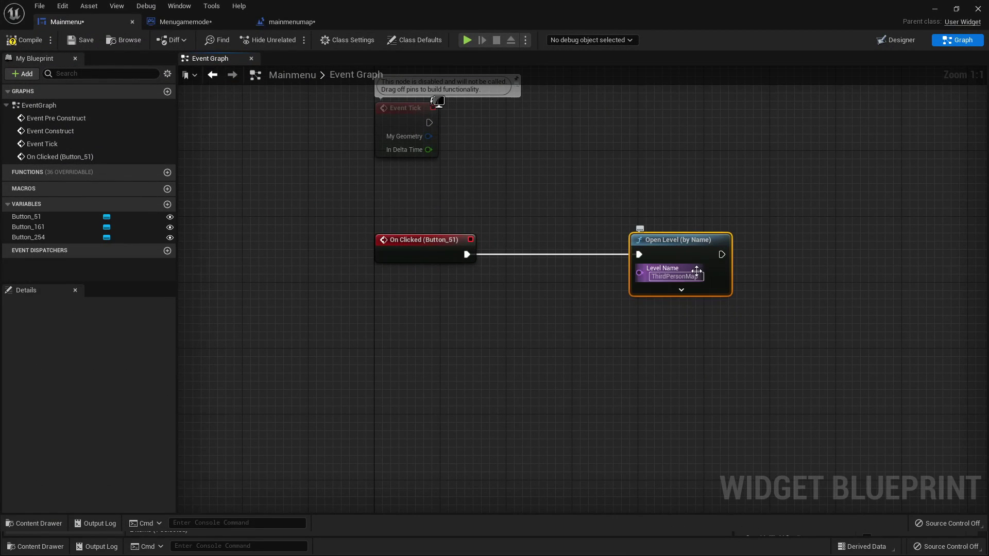
left_click(897, 40)
left_click(513, 283)
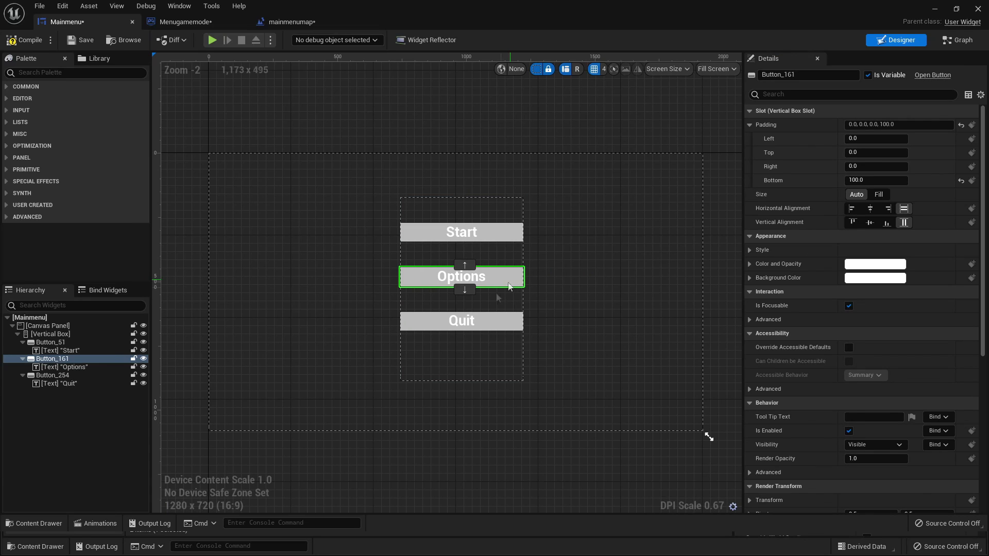
Add an On Clicked event for the Quit button that runs a Quit Game node
left_click(505, 325)
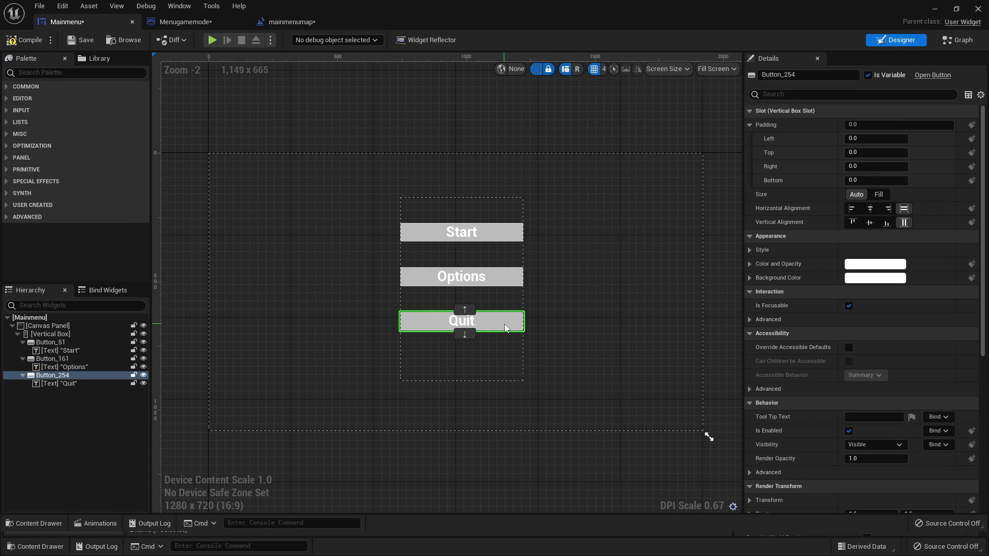
scroll(876, 385, "down", 5)
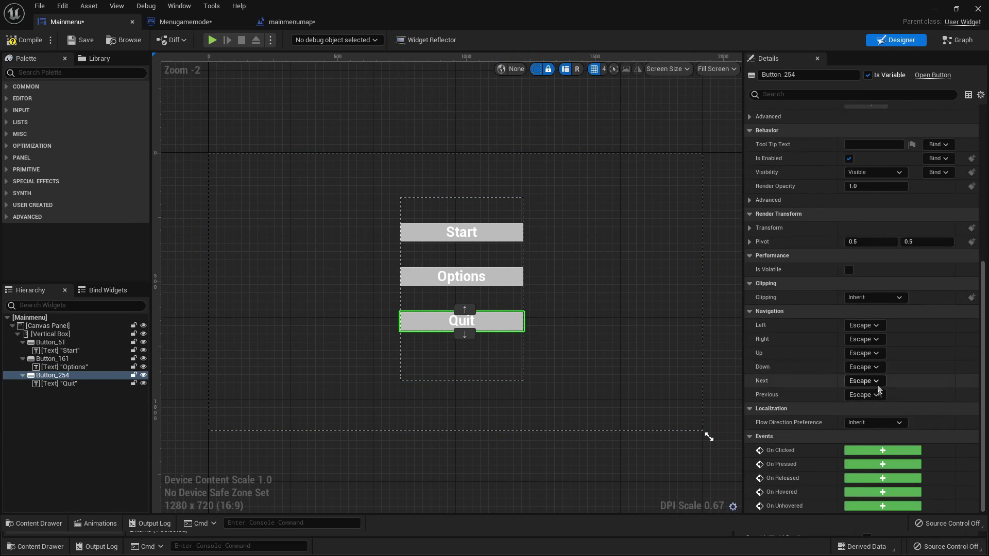
left_click(871, 449)
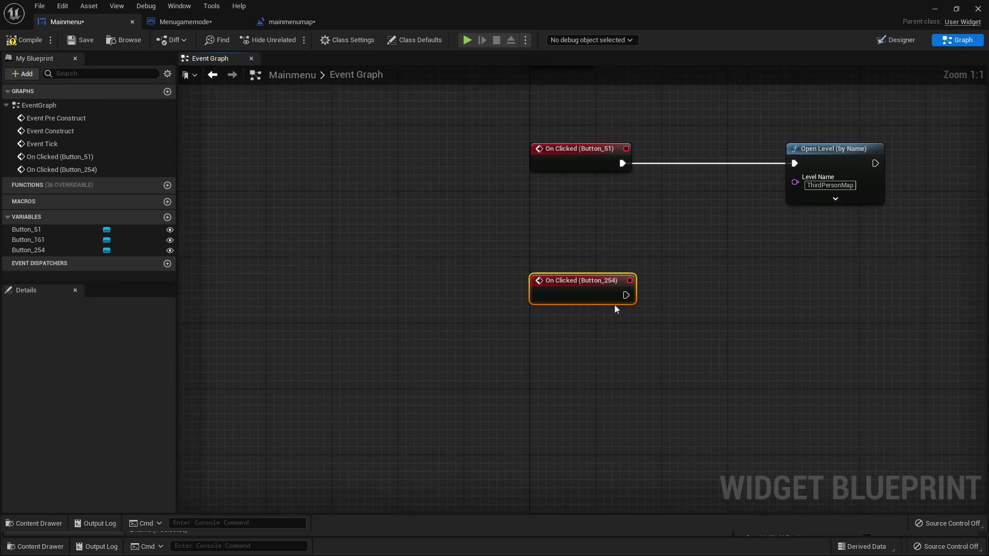
left_click_drag(626, 300, 736, 301)
type("quit")
key("Return")
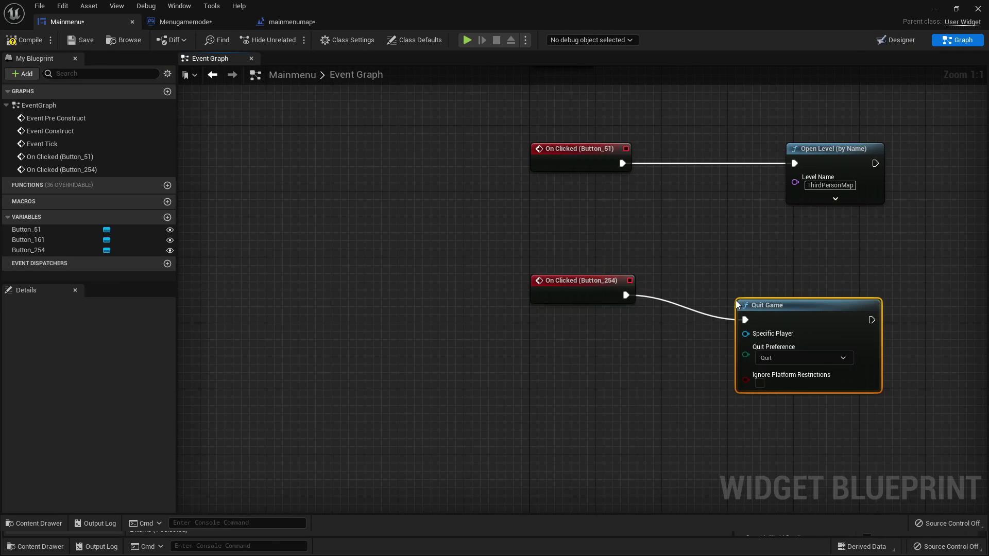
left_click_drag(815, 314, 831, 289)
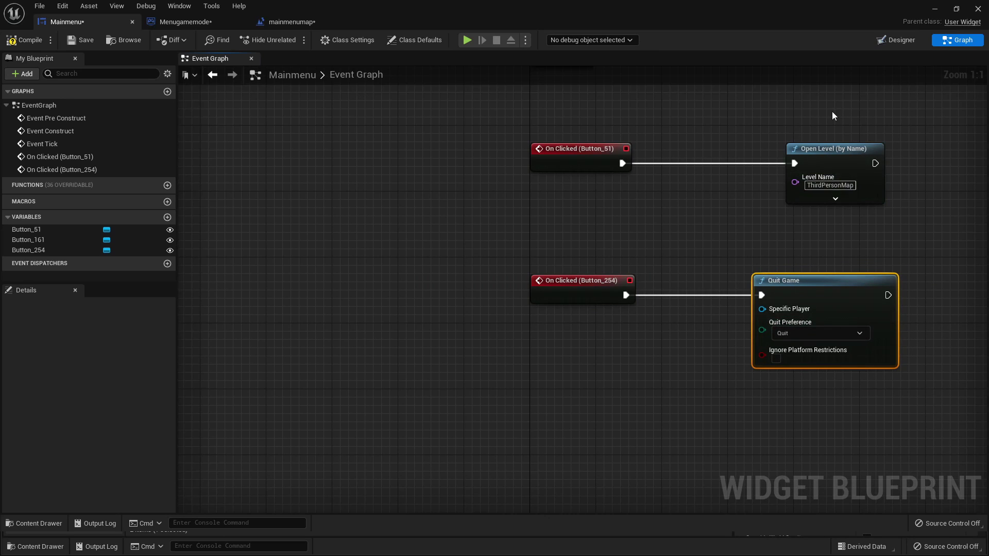
left_click(934, 8)
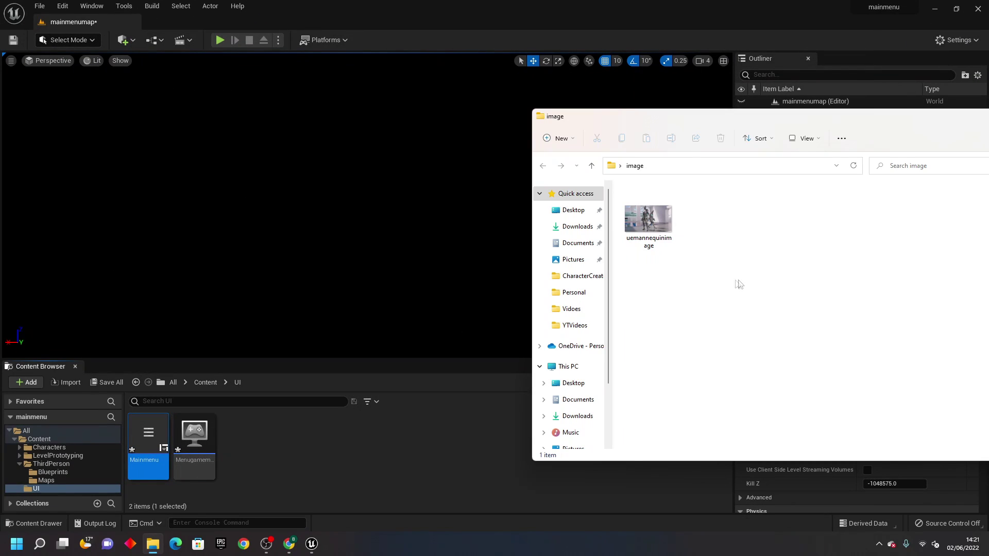
Import uemannequinimage into the UI folder, apply Paper2D texture settings, and reopen Mainmenu
left_click_drag(655, 226, 286, 460)
left_click(294, 464)
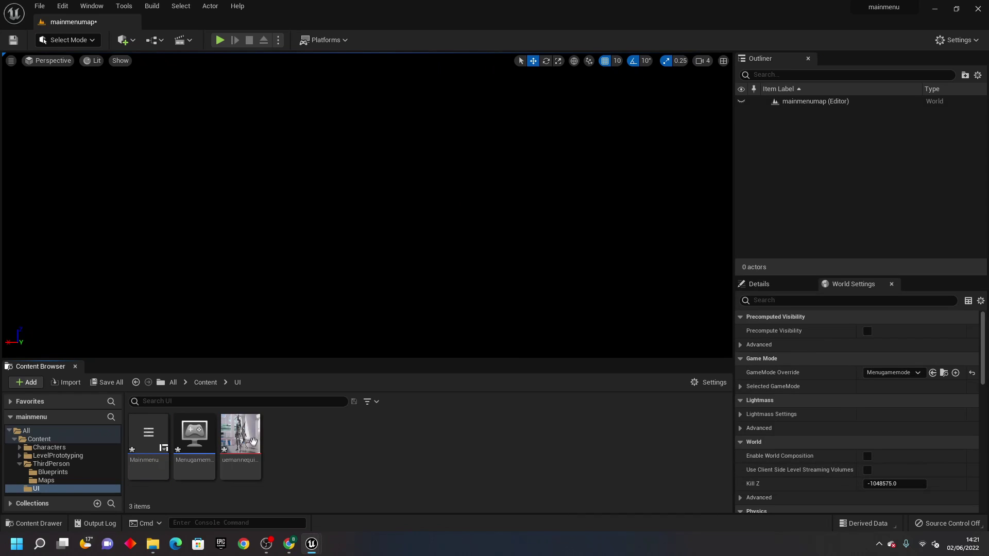
right_click(248, 444)
mouse_move(372, 157)
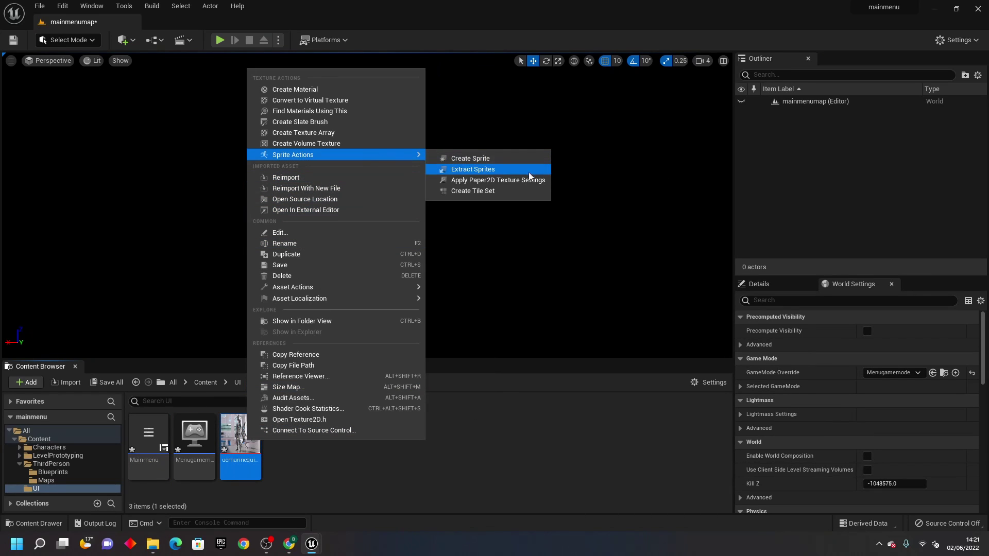
left_click(507, 186)
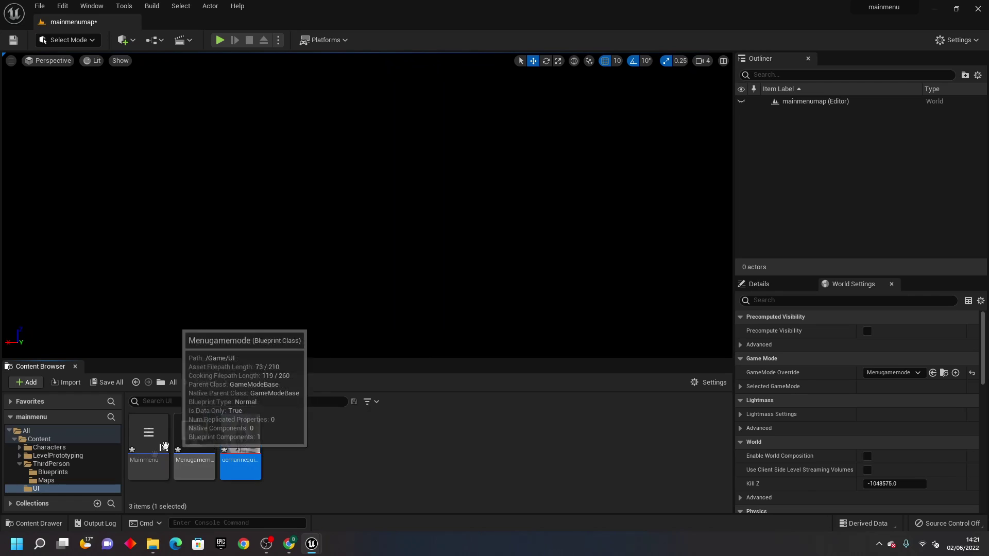
double_click(151, 443)
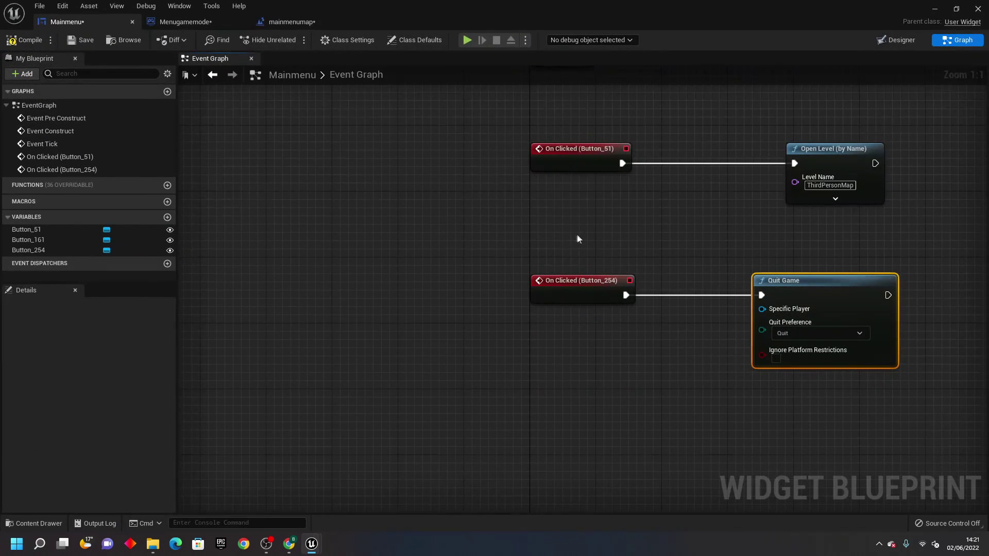
Place an Image widget from the Palette onto the Mainmenu canvas
left_click(897, 40)
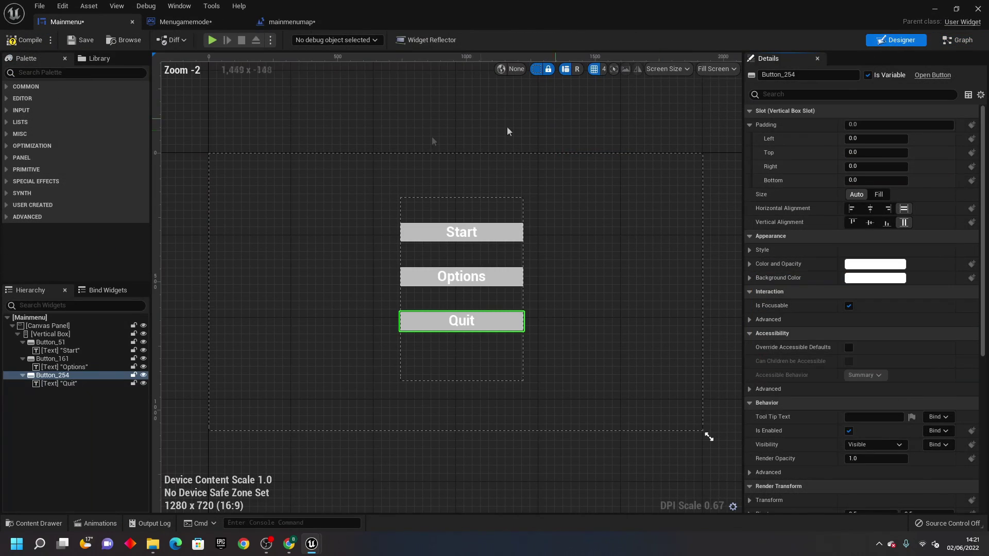
left_click(62, 72)
type("ima")
left_click_drag(41, 97, 279, 198)
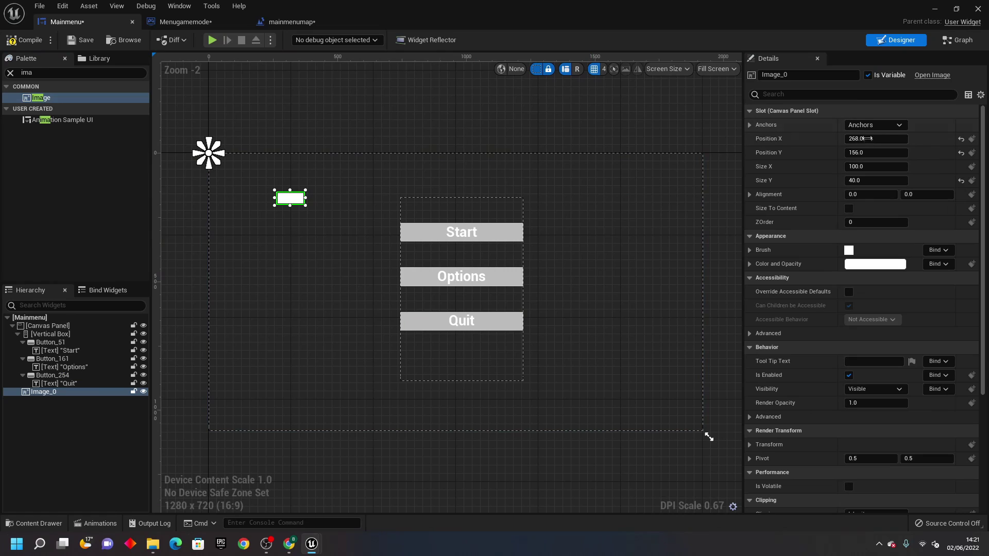
Anchor the image to full stretch with all four offsets set to 0
left_click(875, 125)
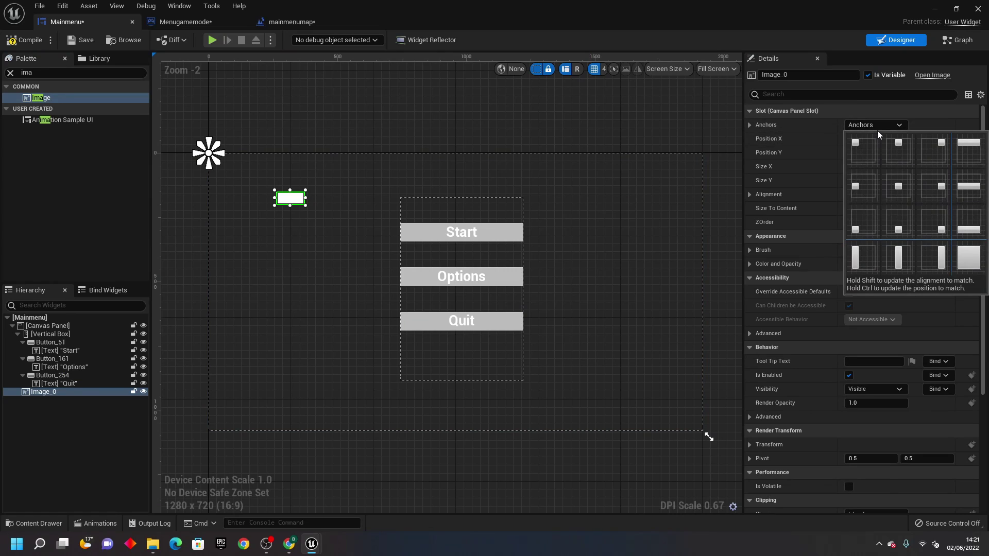
left_click(972, 257)
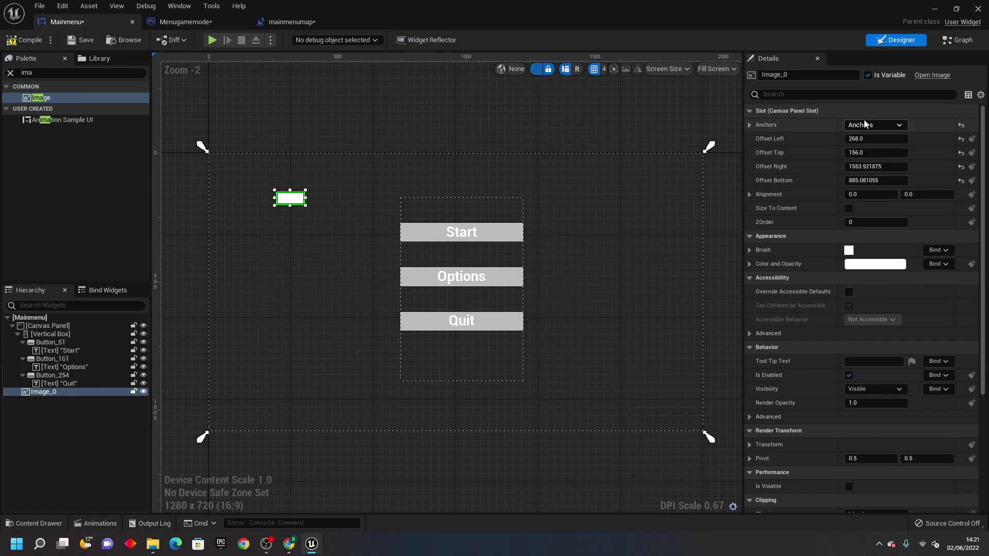
type("0")
left_click(870, 152)
type("0")
key("Return")
left_click(876, 167)
type("0")
key("Return")
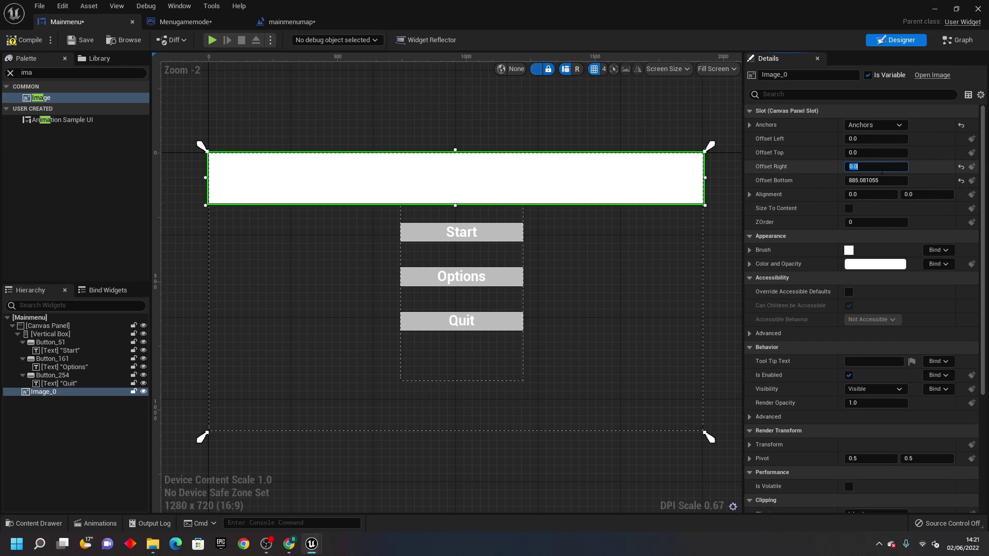
left_click(877, 180)
type("0")
key("Return")
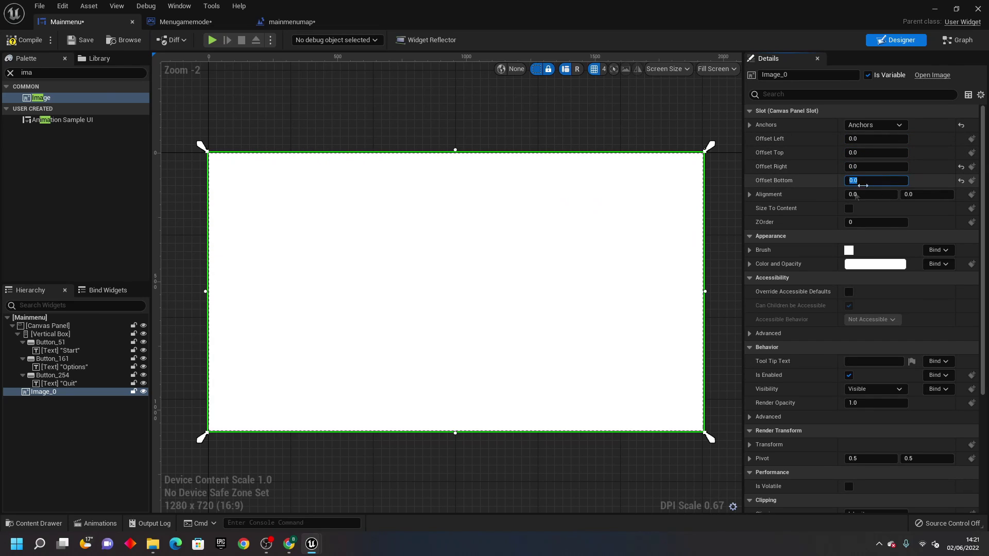
Set the image's Brush to uemannequinimage and its ZOrder to -1
left_click(750, 250)
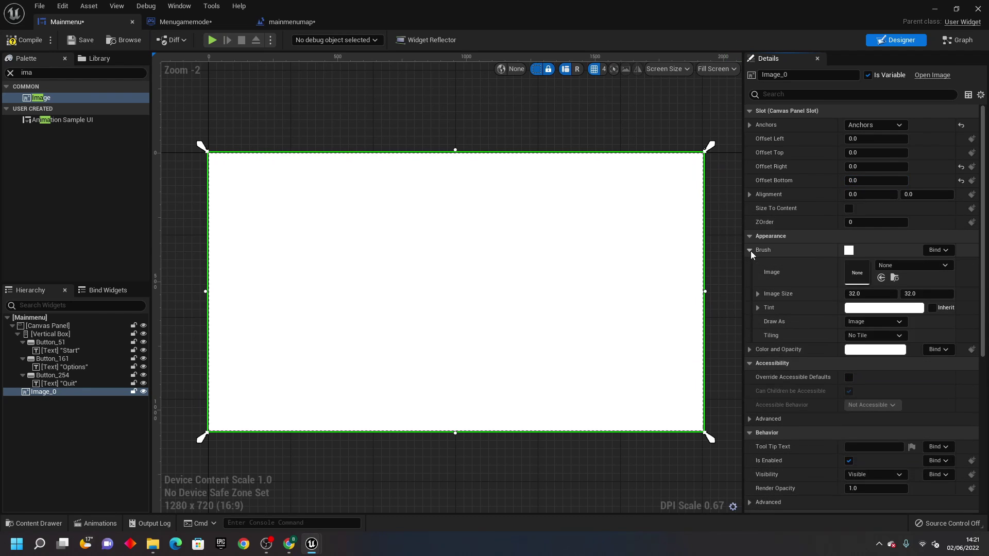
left_click(898, 267)
type("ueman")
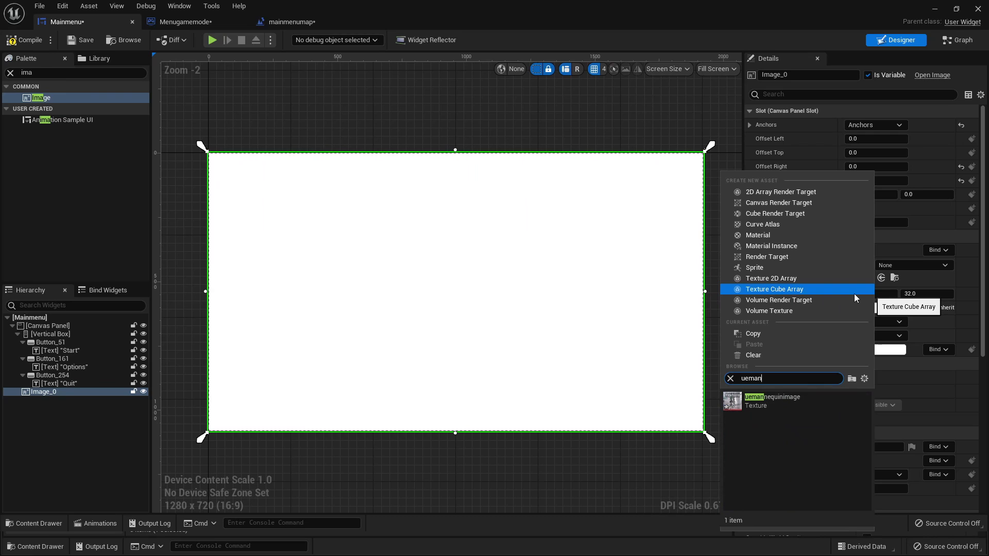
left_click(792, 399)
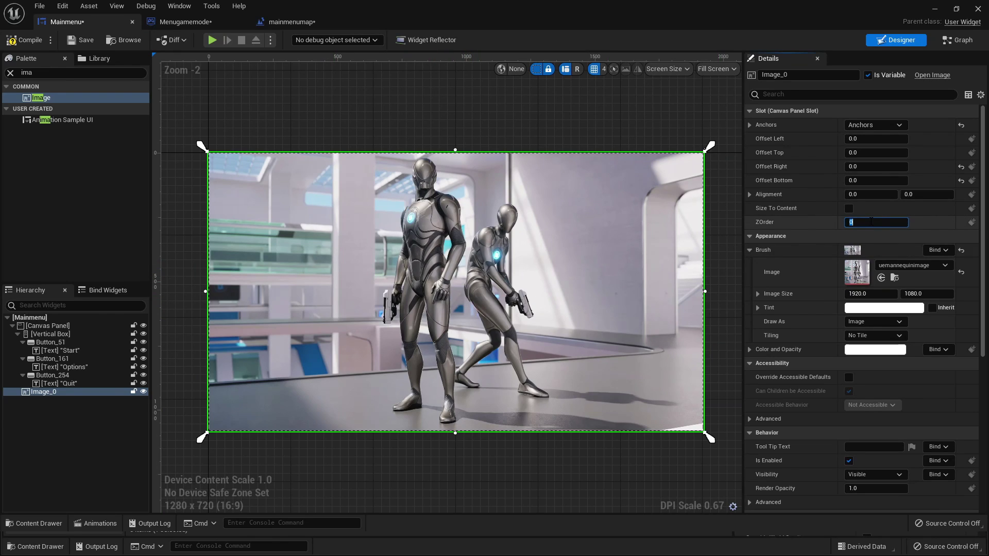
type("1")
key("Return")
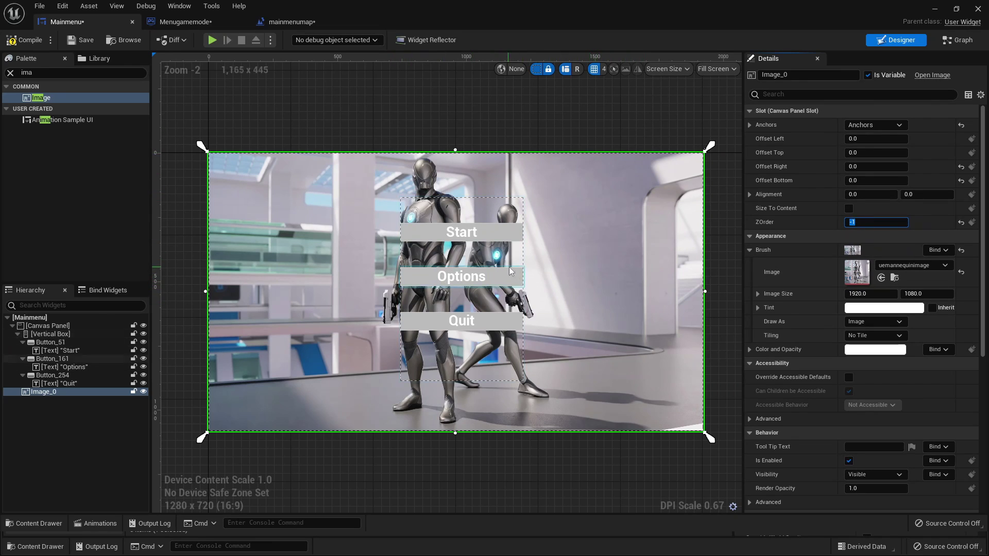
Move the button Vertical Box left, anchor it left-middle, and compile Mainmenu
left_click(51, 334)
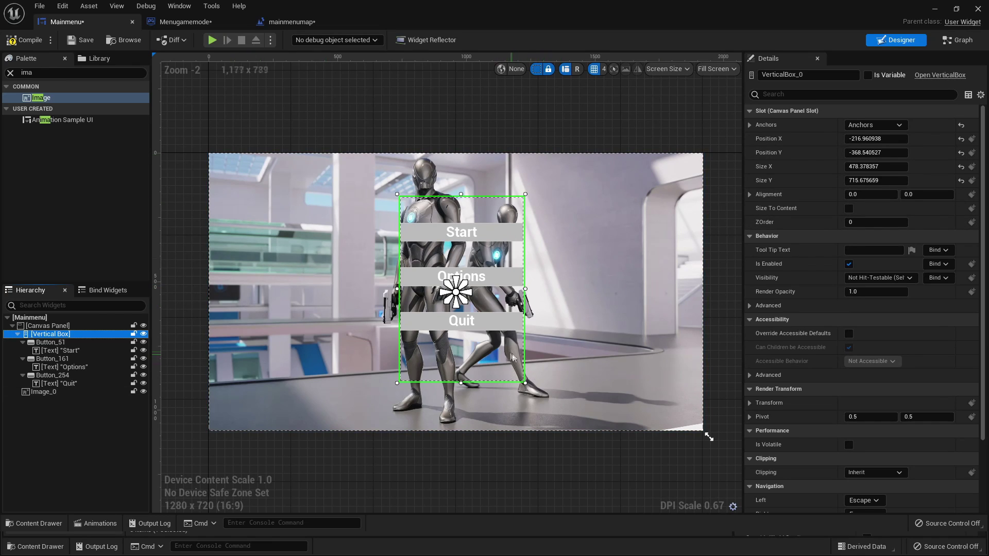
left_click_drag(505, 375, 340, 376)
left_click(872, 125)
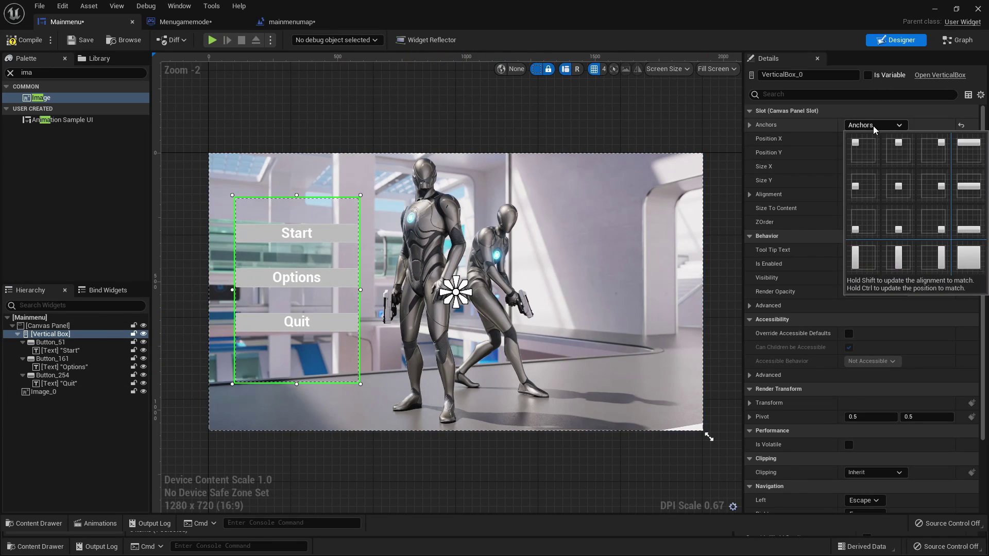
left_click(872, 195)
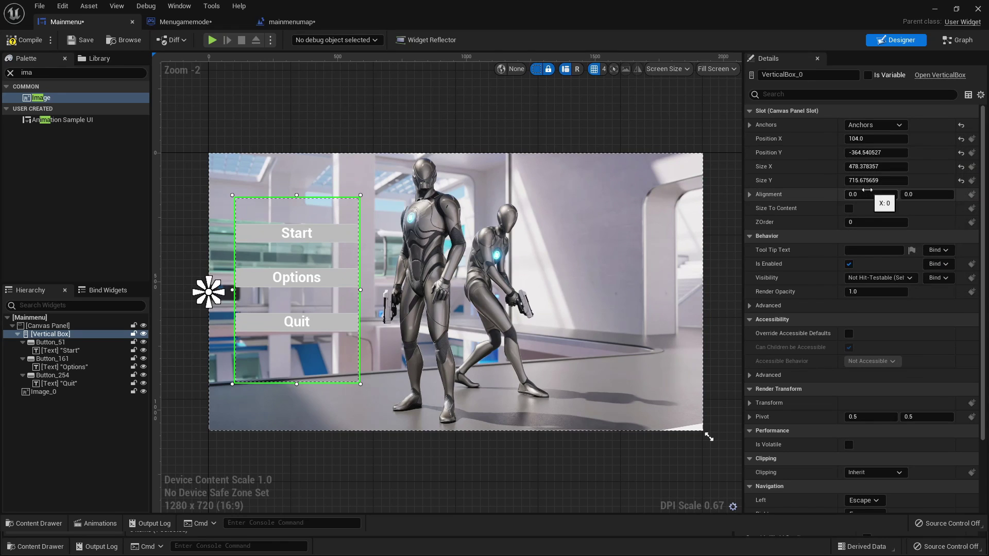
left_click(14, 44)
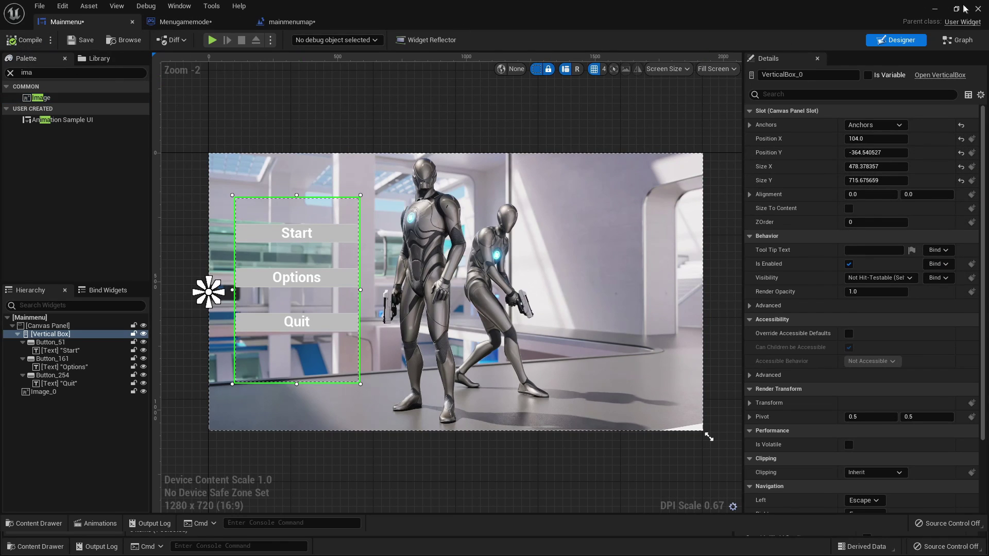
left_click(936, 11)
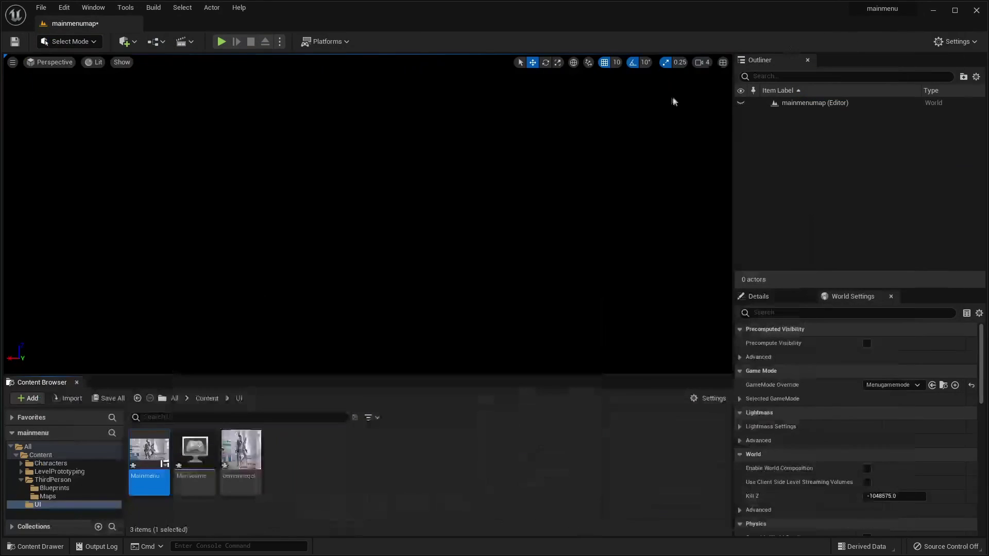
left_click(221, 41)
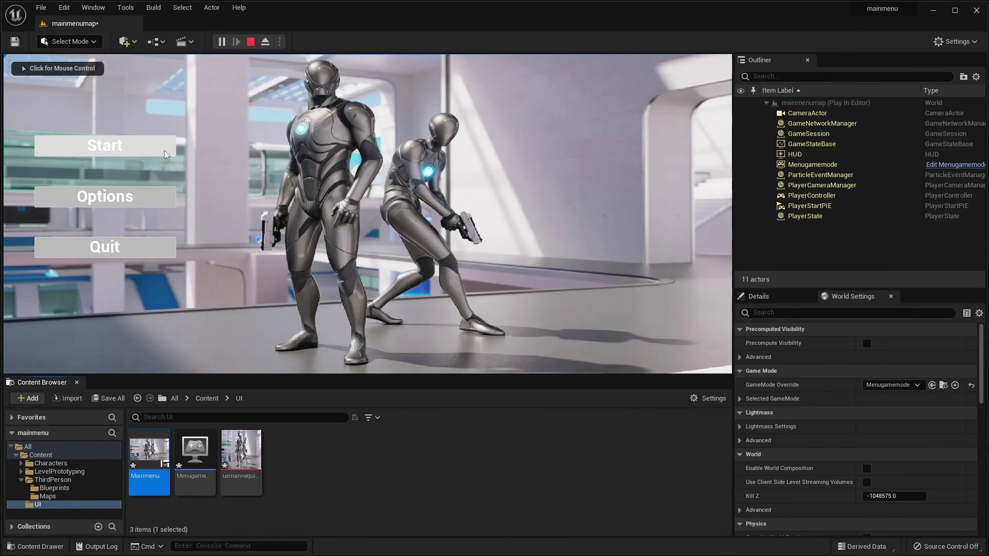
left_click(166, 154)
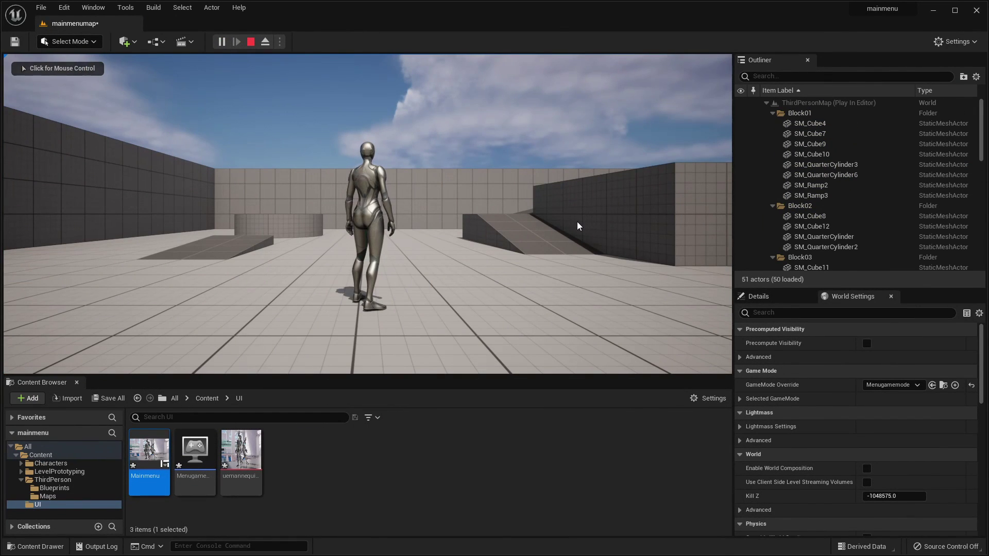
left_click(250, 42)
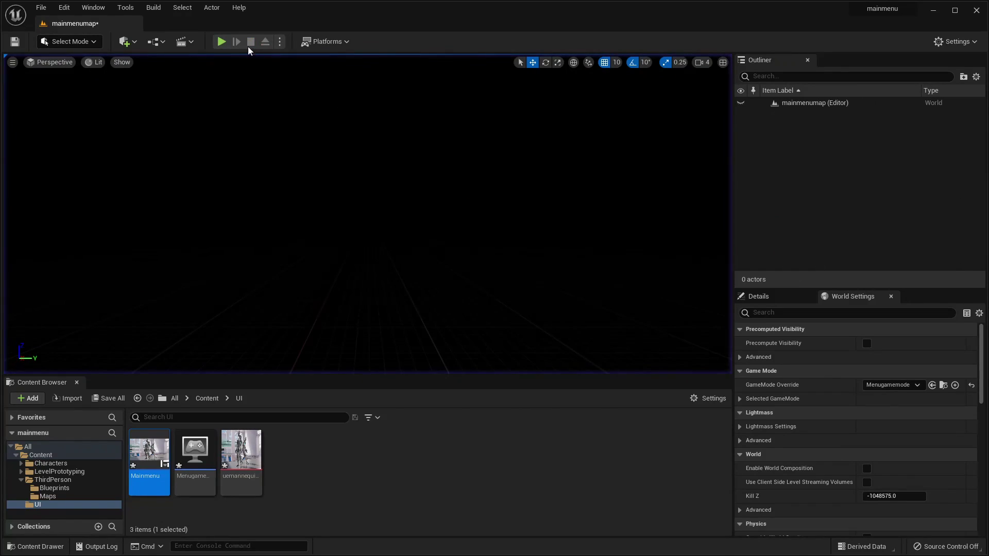
left_click(221, 41)
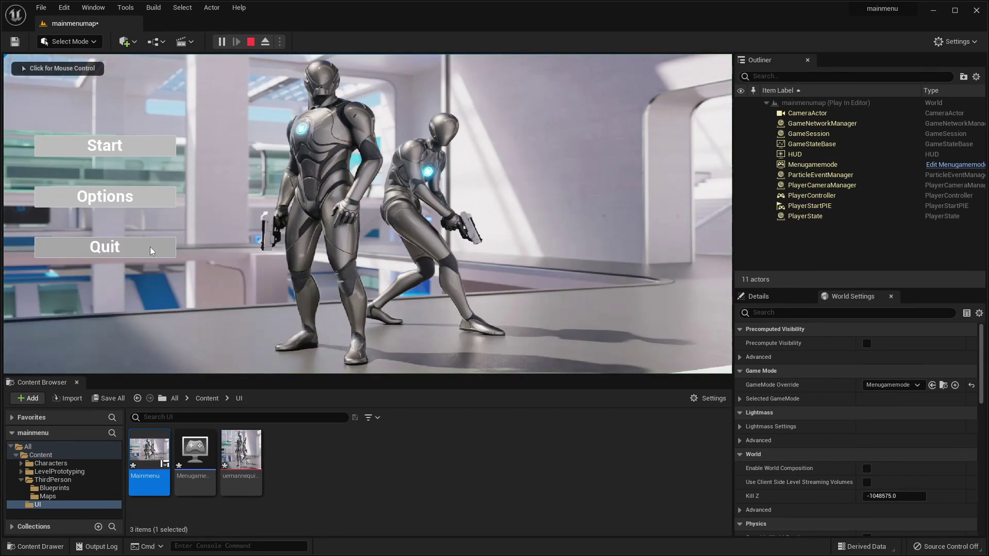
left_click(153, 251)
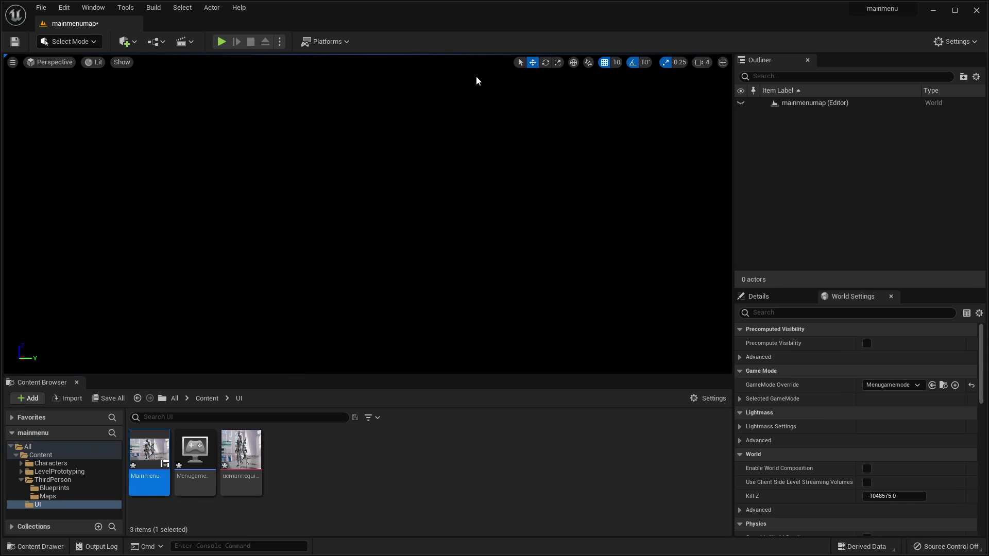
left_click(536, 454)
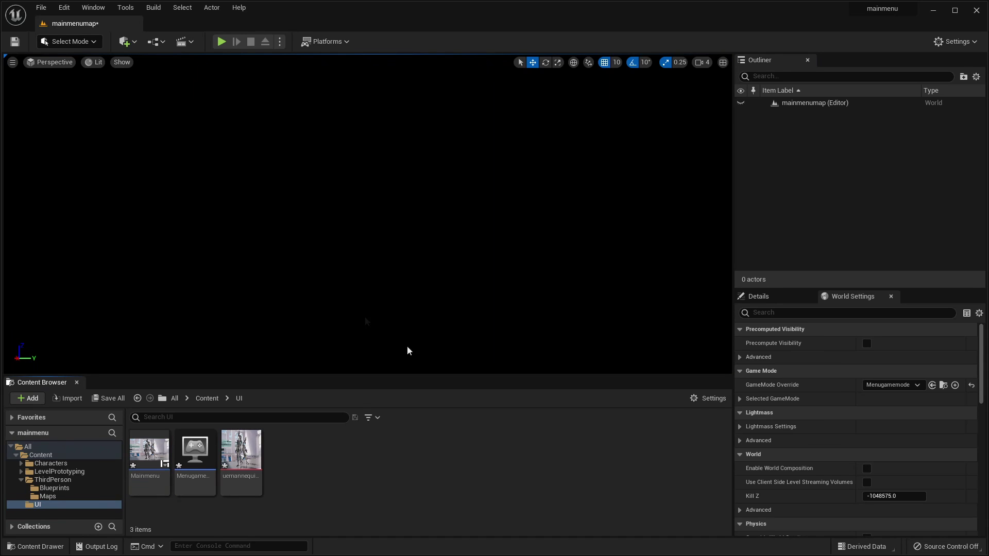